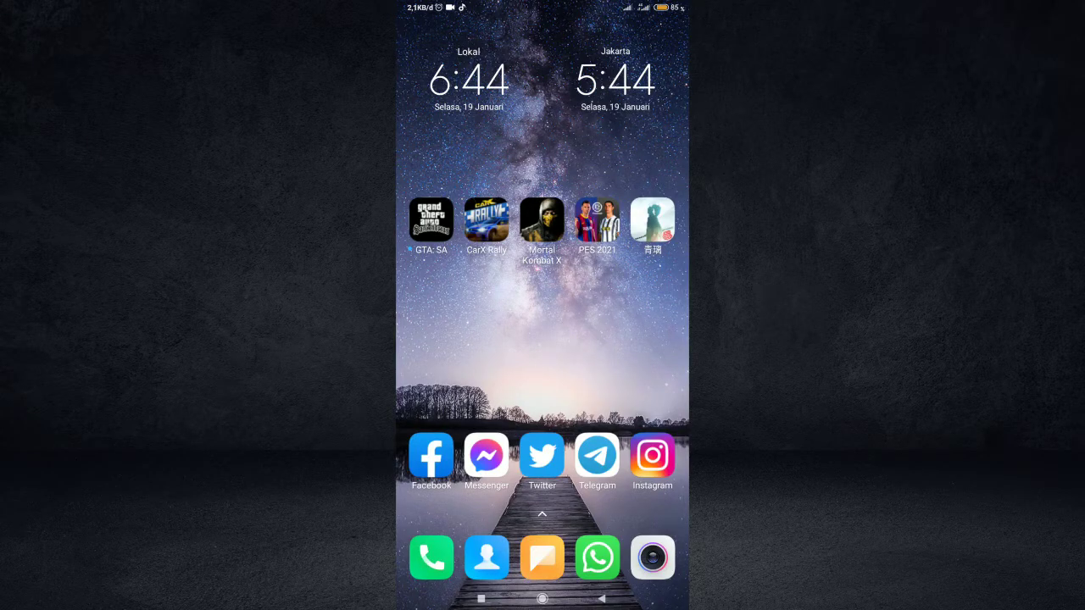
# Open the Google Play Store from the app drawer.
pyautogui.moveTo(542, 508); pyautogui.dragTo(542, 254)
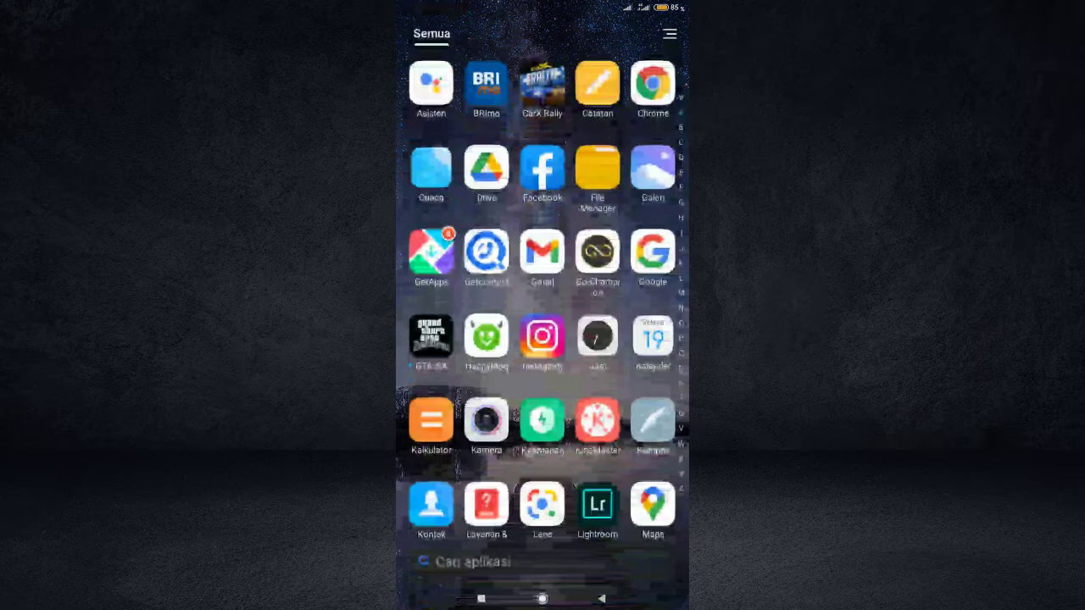
pyautogui.scroll(-5, 543, 322)
pyautogui.scroll(-3, 542, 339)
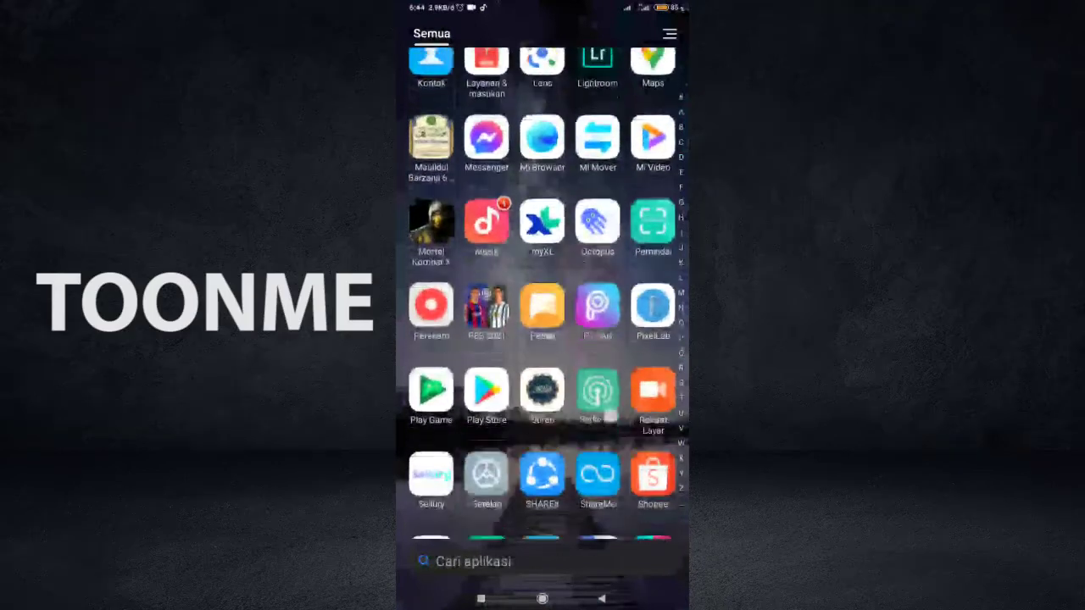
pyautogui.click(486, 364)
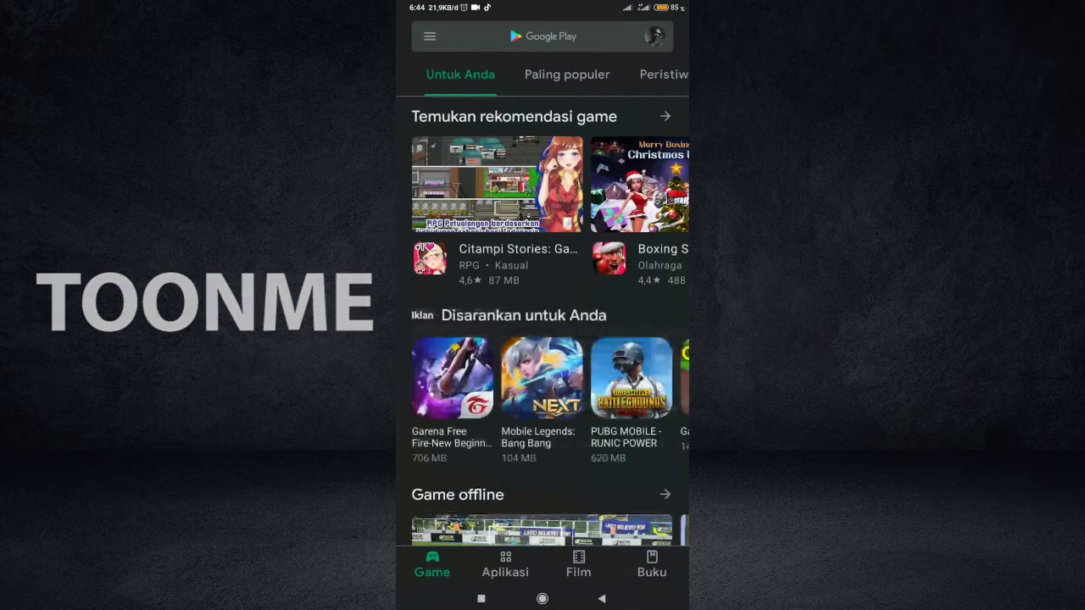
# Search the store for 'toonme' and launch ToonMe from its store page.
pyautogui.click(542, 35)
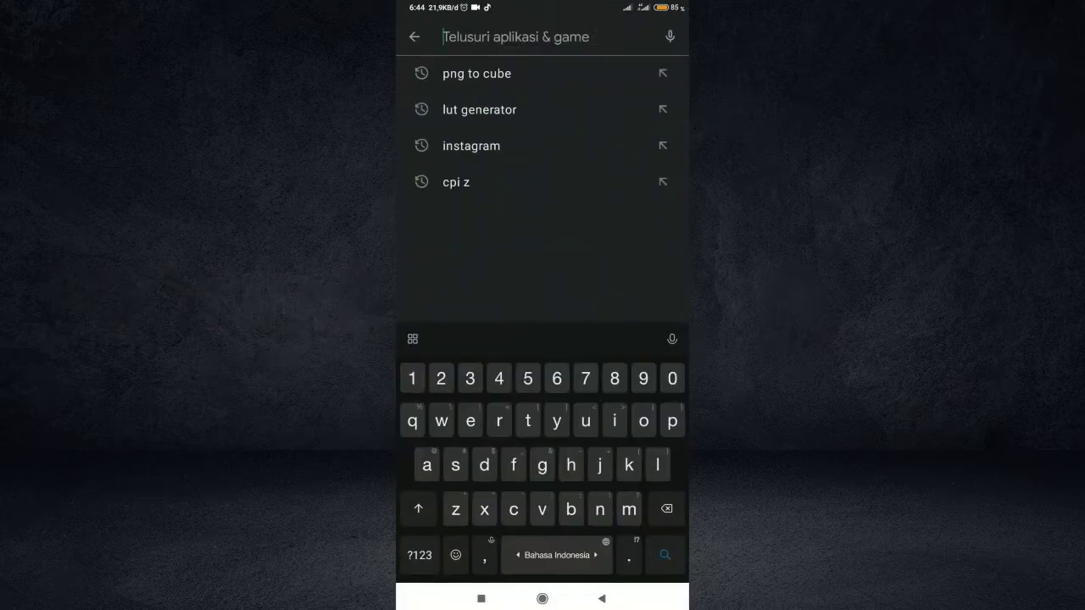
pyautogui.click(521, 426)
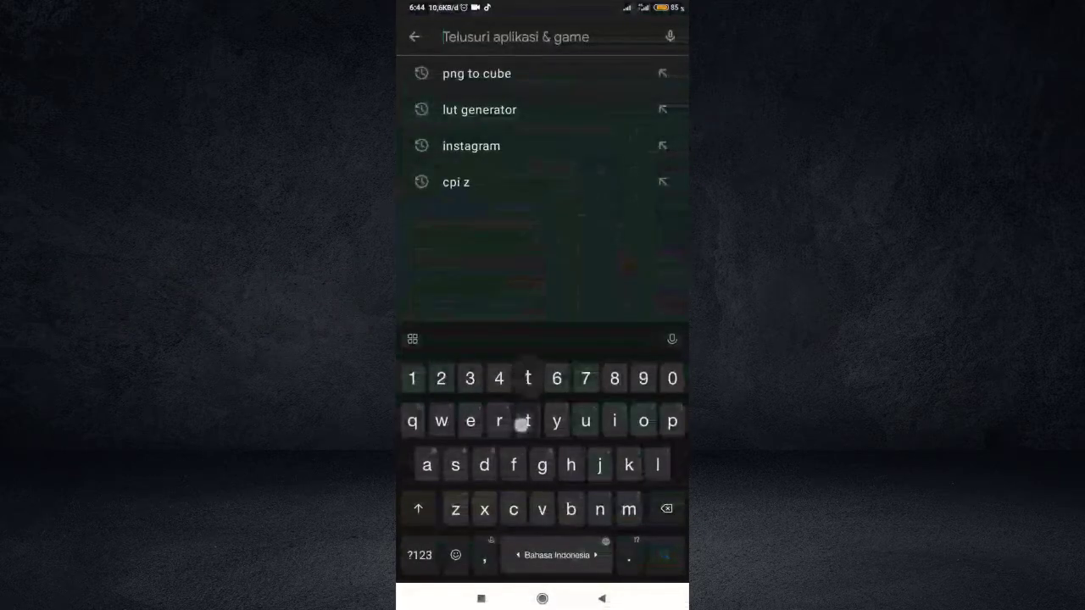
pyautogui.write('toonme')
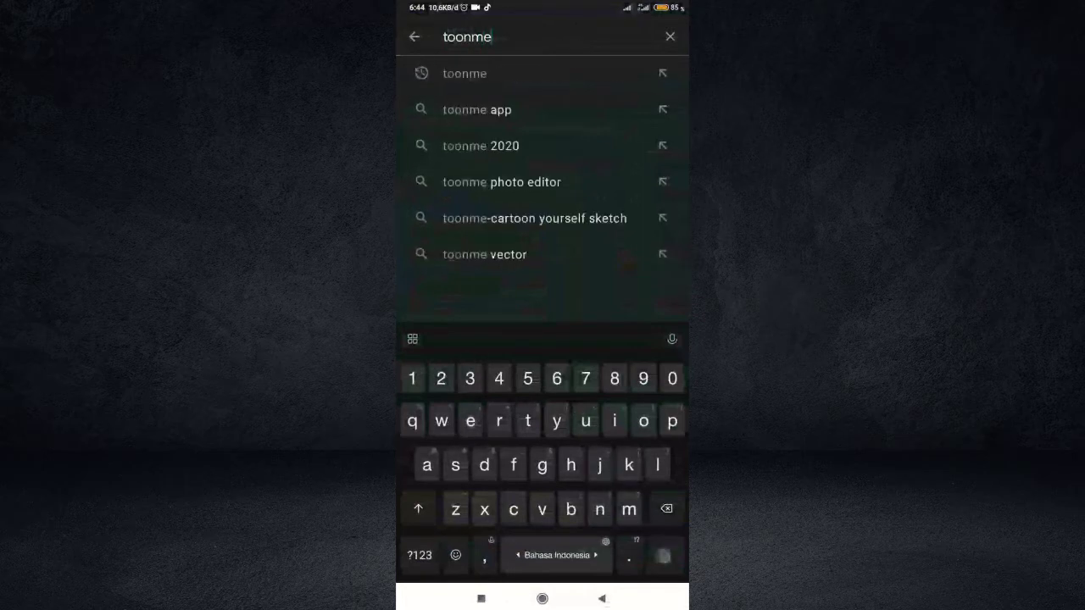
pyautogui.click(663, 555)
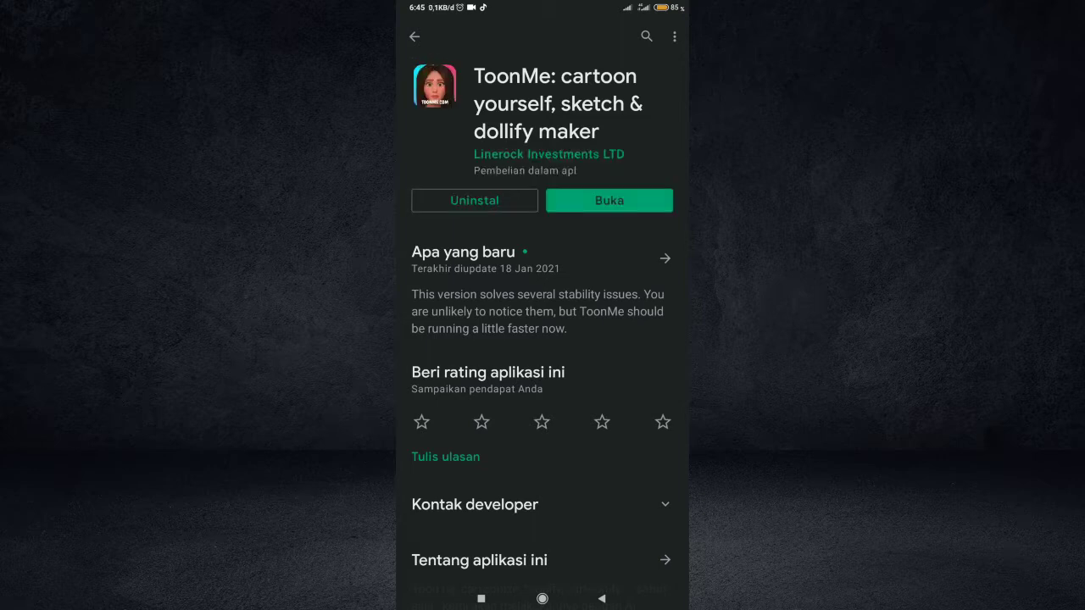
pyautogui.click(629, 200)
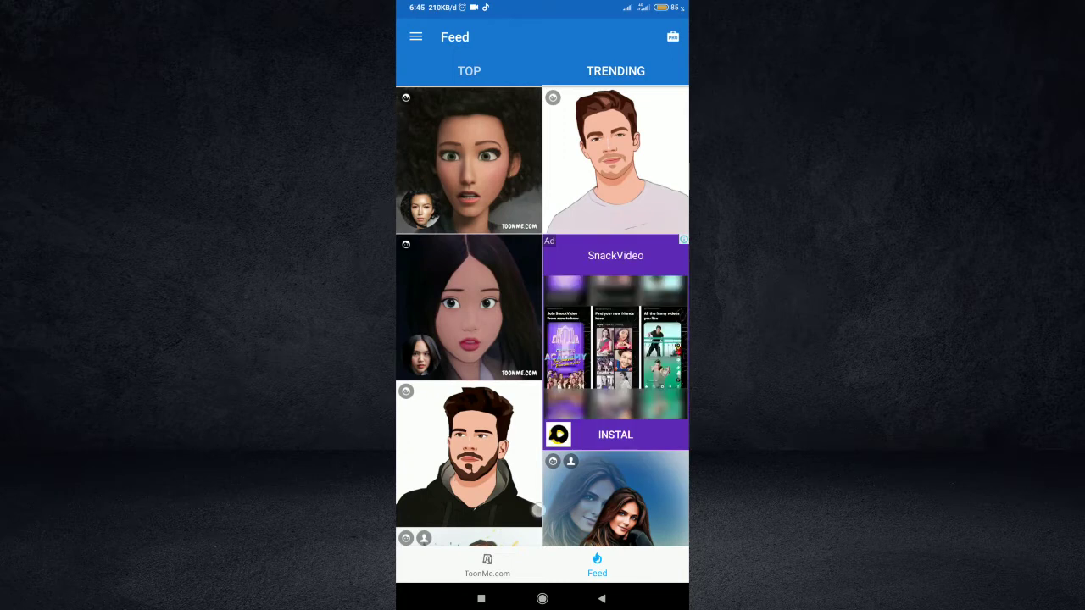
# Scroll down through the Trending portraits, return to the top, and open the bearded-man cartoon tile.
pyautogui.scroll(-5, 542, 297)
pyautogui.scroll(-3, 542, 296)
pyautogui.scroll(-2, 542, 296)
pyautogui.scroll(-3, 543, 296)
pyautogui.scroll(-2, 542, 297)
pyautogui.scroll(-3, 543, 296)
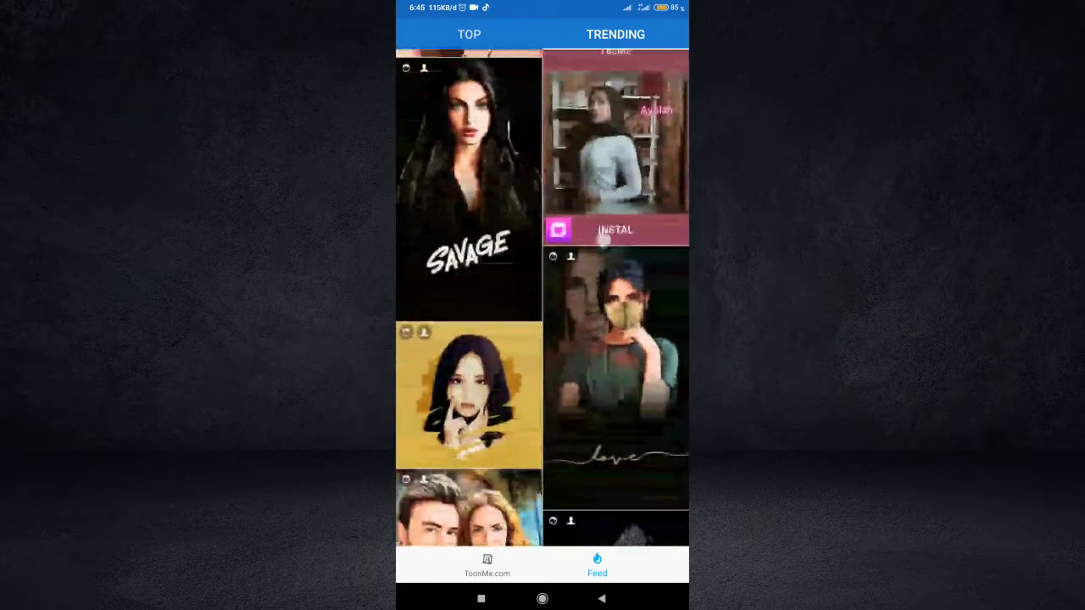
pyautogui.scroll(-4, 542, 296)
pyautogui.scroll(-3, 542, 296)
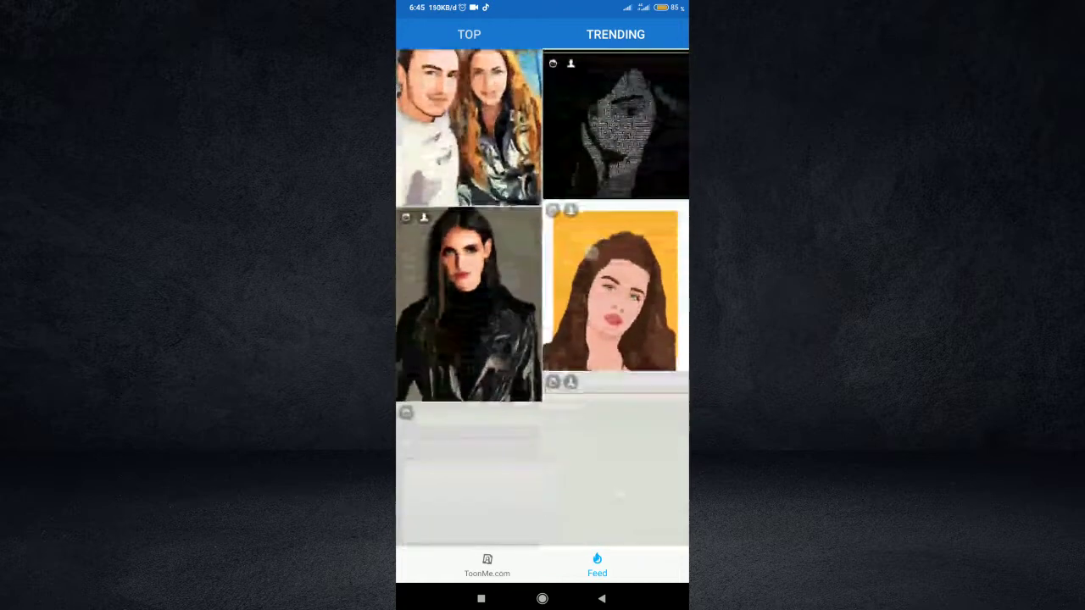
pyautogui.scroll(-1, 542, 296)
pyautogui.scroll(-3, 543, 296)
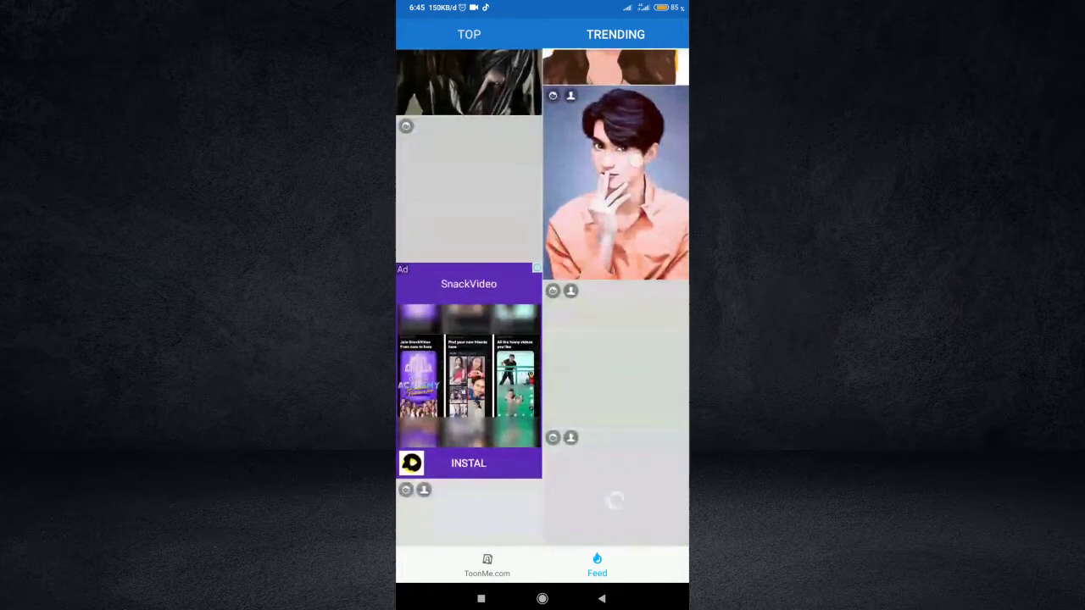
pyautogui.scroll(-3, 542, 296)
pyautogui.scroll(5, 542, 296)
pyautogui.scroll(3, 542, 296)
pyautogui.scroll(5, 542, 297)
pyautogui.scroll(5, 542, 297)
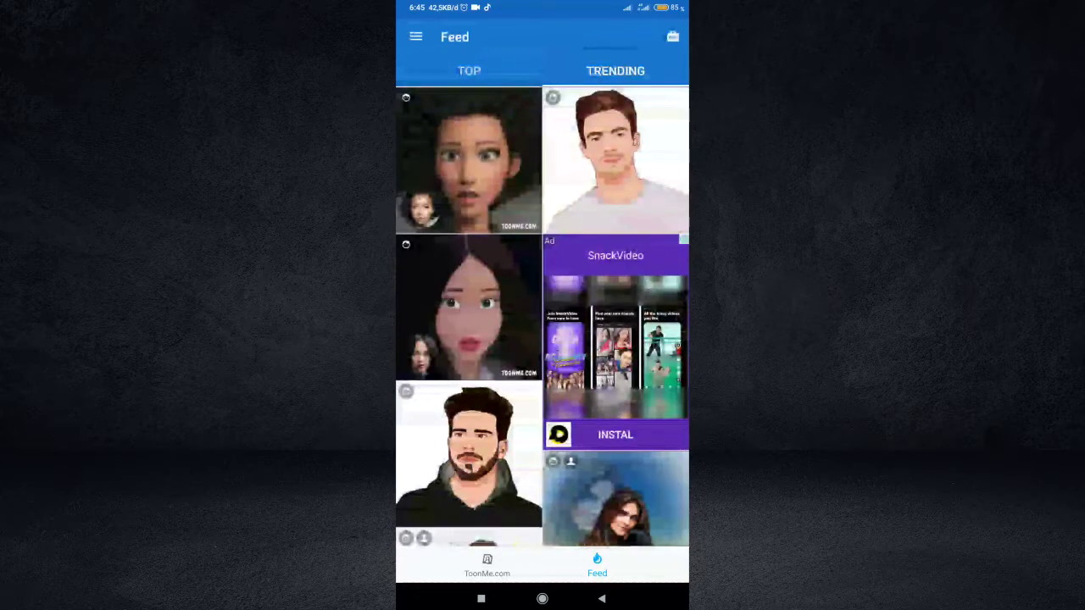
pyautogui.click(468, 455)
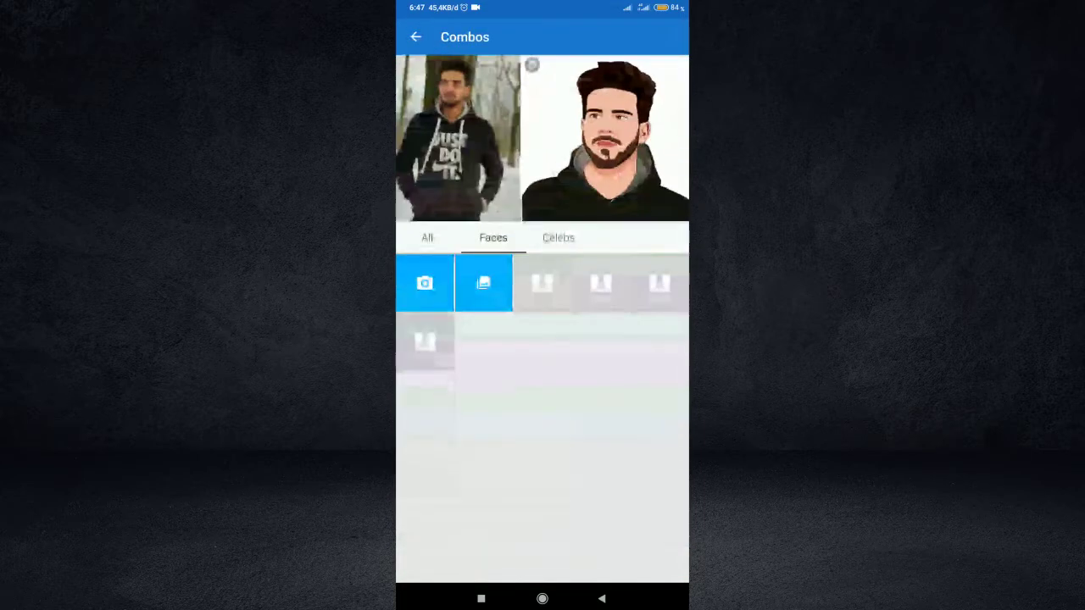
# Under the All tab, pick the first white-shirt photo from the Unduhan (Downloads) folder.
pyautogui.click(429, 237)
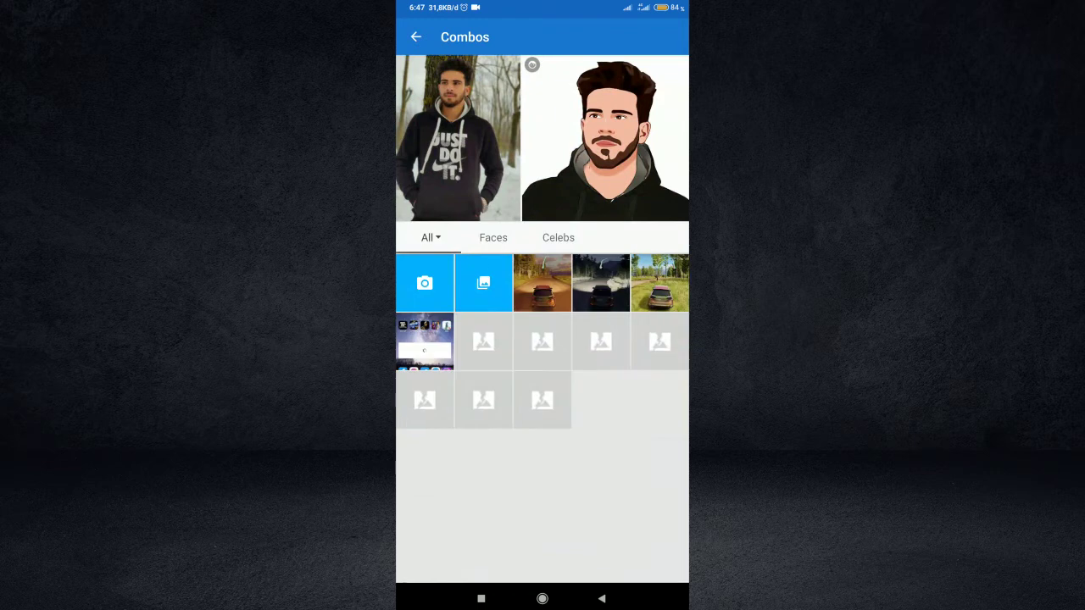
pyautogui.click(483, 282)
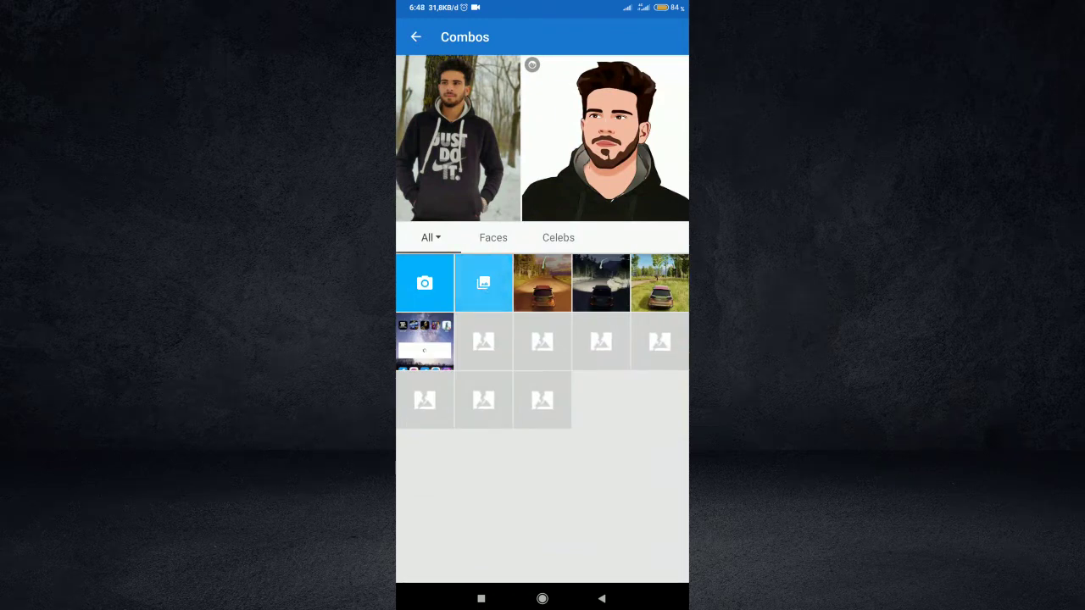
pyautogui.click(418, 39)
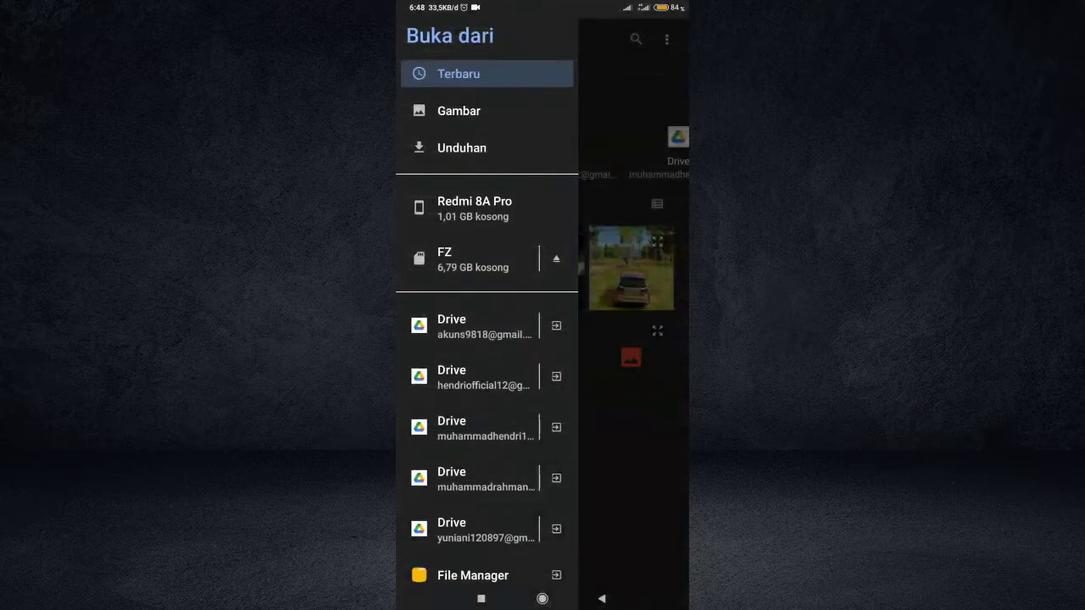
pyautogui.click(462, 147)
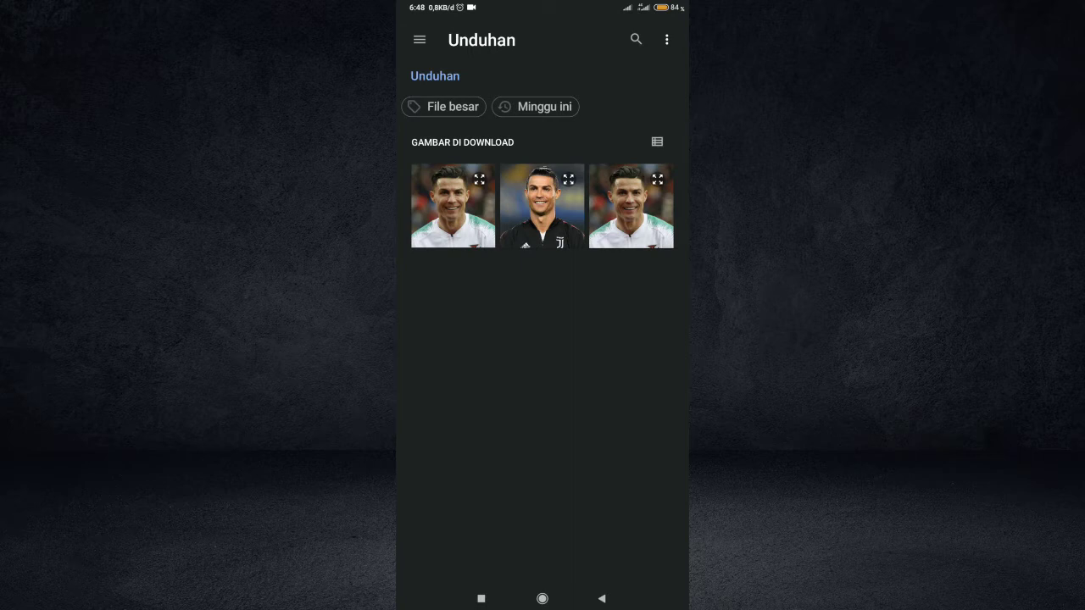
pyautogui.click(452, 206)
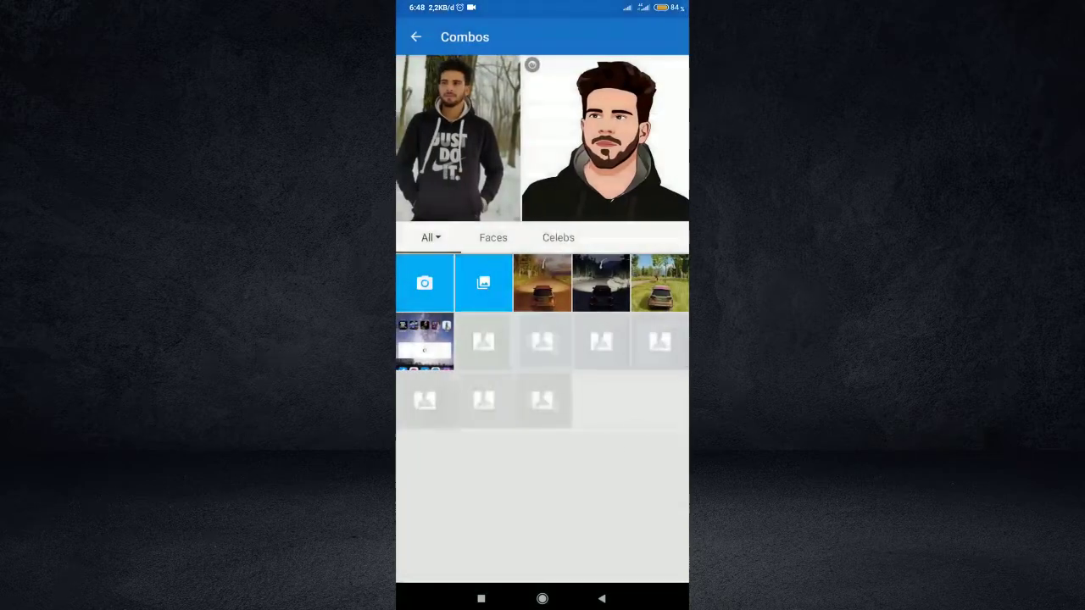
# Keep the photo square-cropped, upright and unflipped, then start cartoon processing.
pyautogui.click(600, 567)
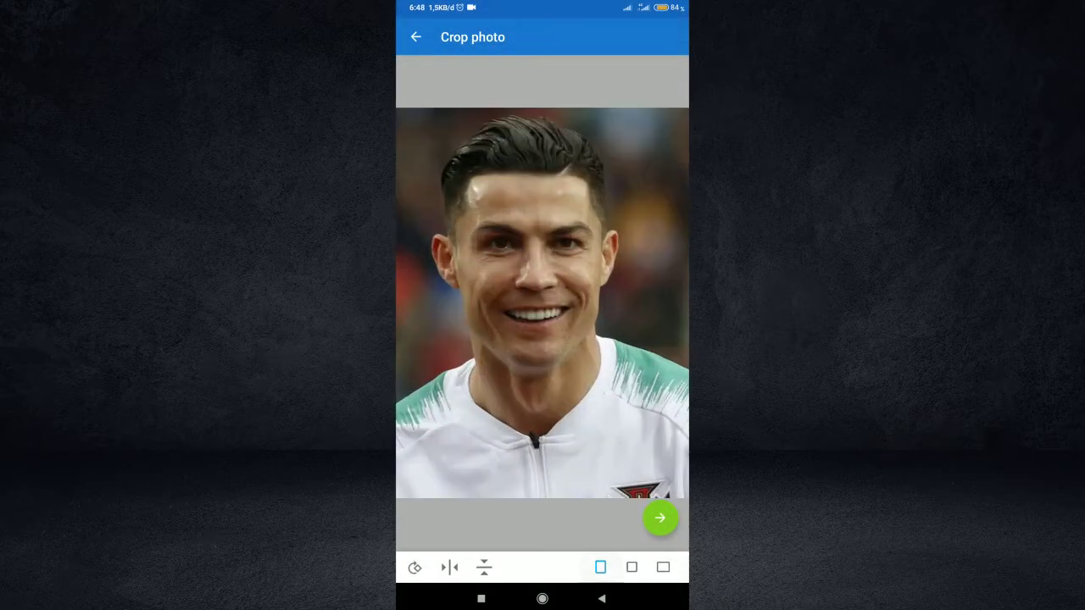
pyautogui.click(663, 568)
pyautogui.click(600, 567)
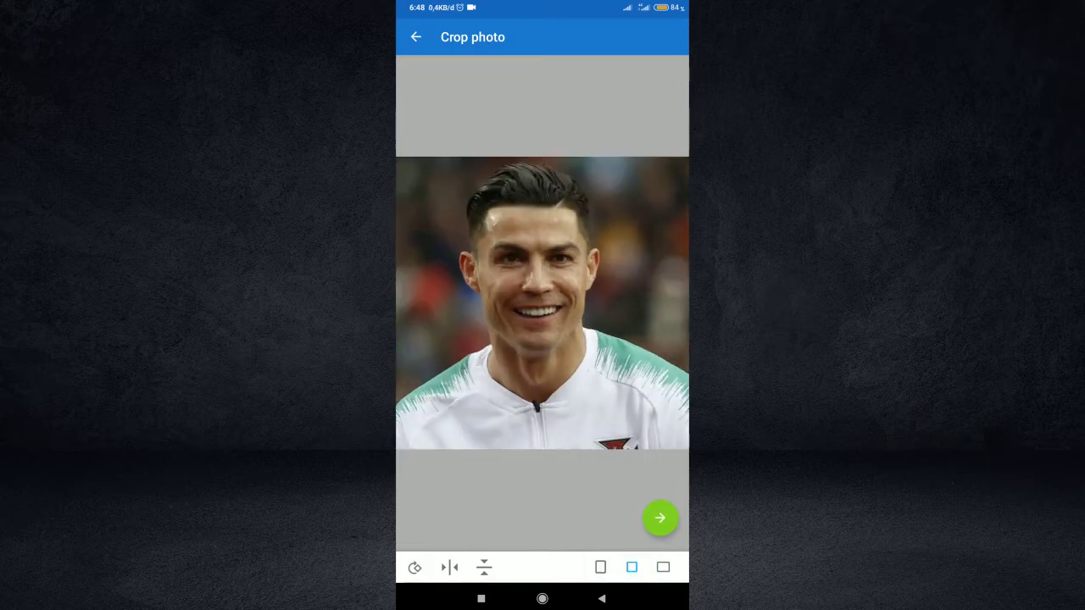
pyautogui.click(415, 567)
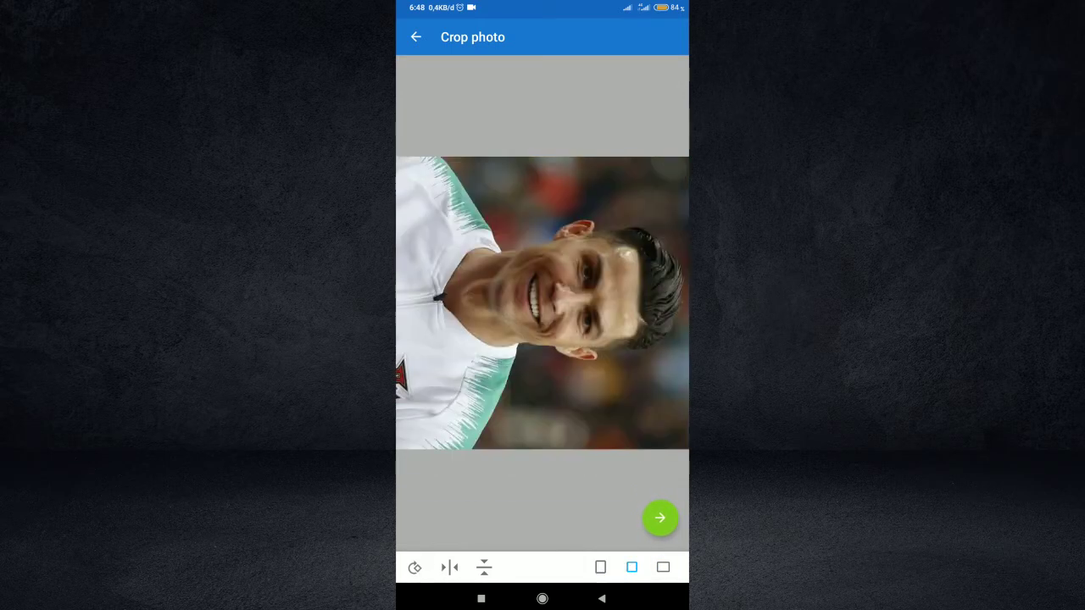
pyautogui.click(414, 567)
pyautogui.click(449, 567)
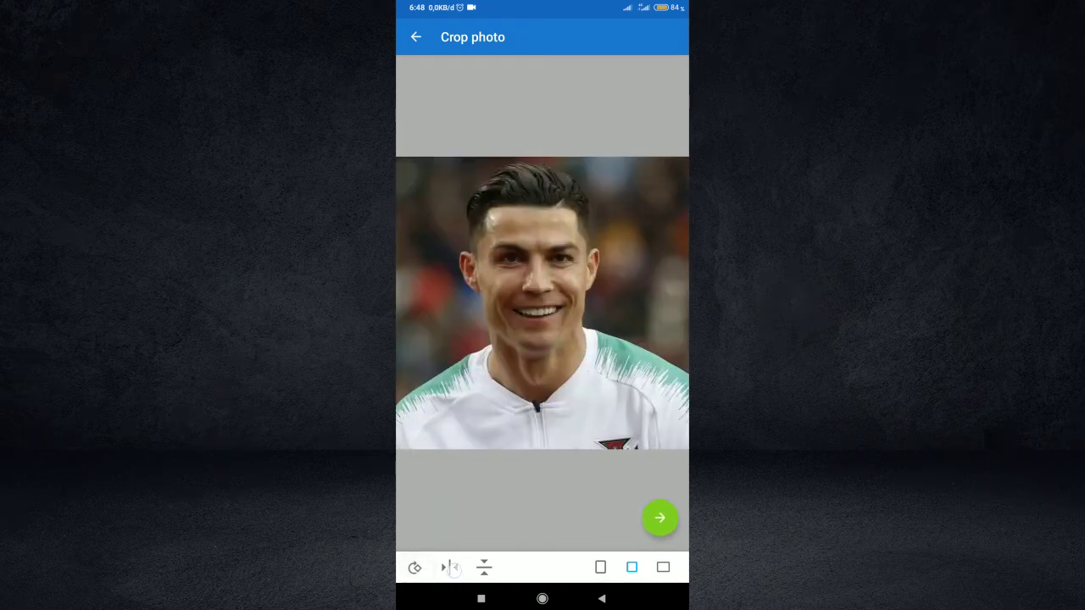
pyautogui.click(484, 567)
pyautogui.click(483, 567)
pyautogui.click(659, 518)
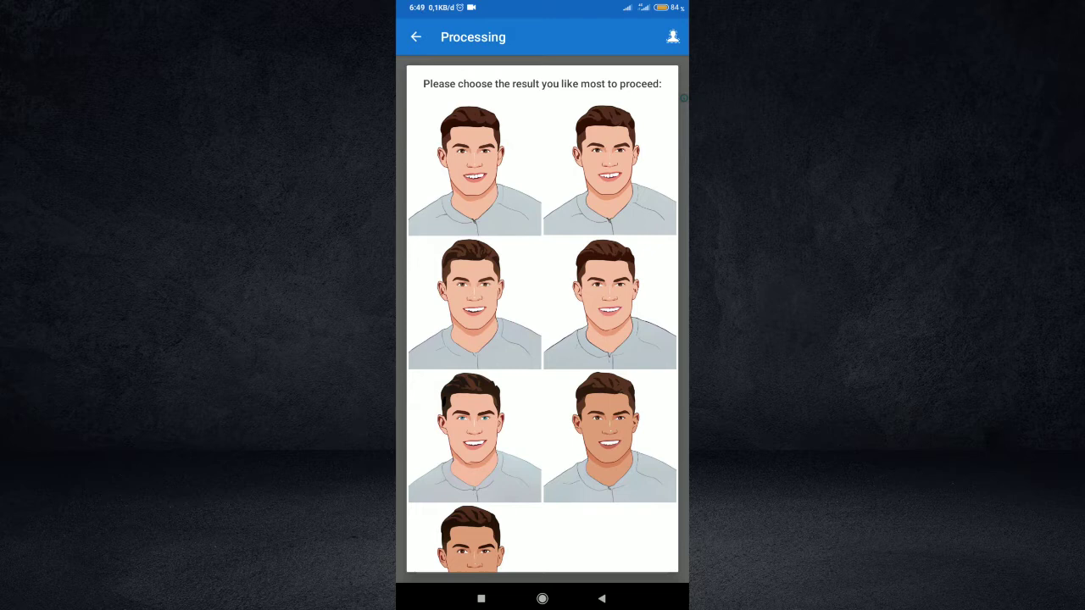
# Pick the first cartoon face variant and show the extra options once it renders.
pyautogui.click(495, 169)
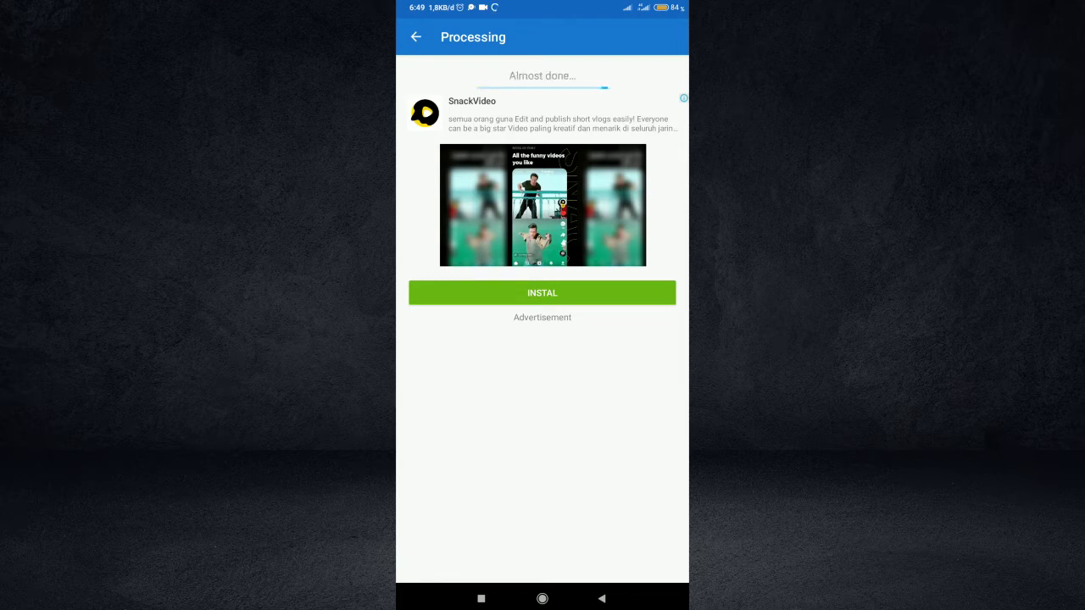
pyautogui.moveTo(542, 5); pyautogui.dragTo(543, 339)
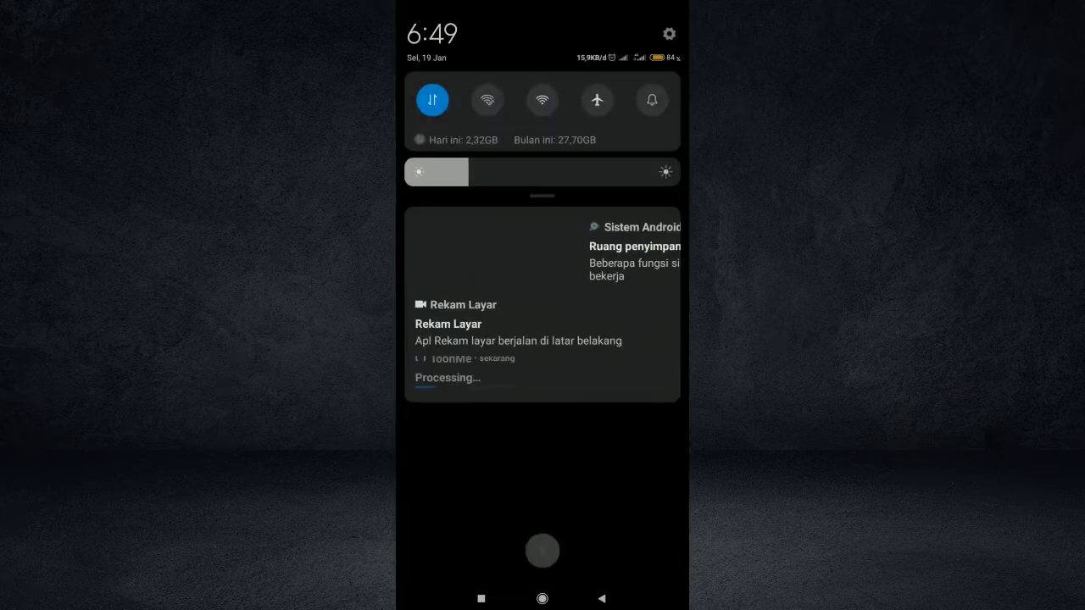
pyautogui.click(654, 490)
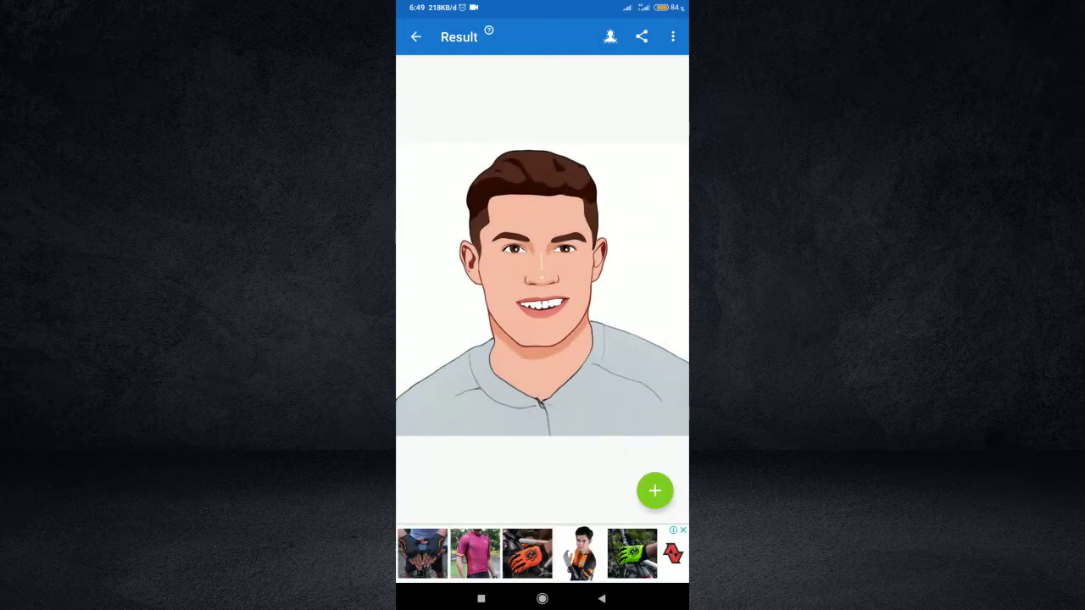
pyautogui.click(654, 491)
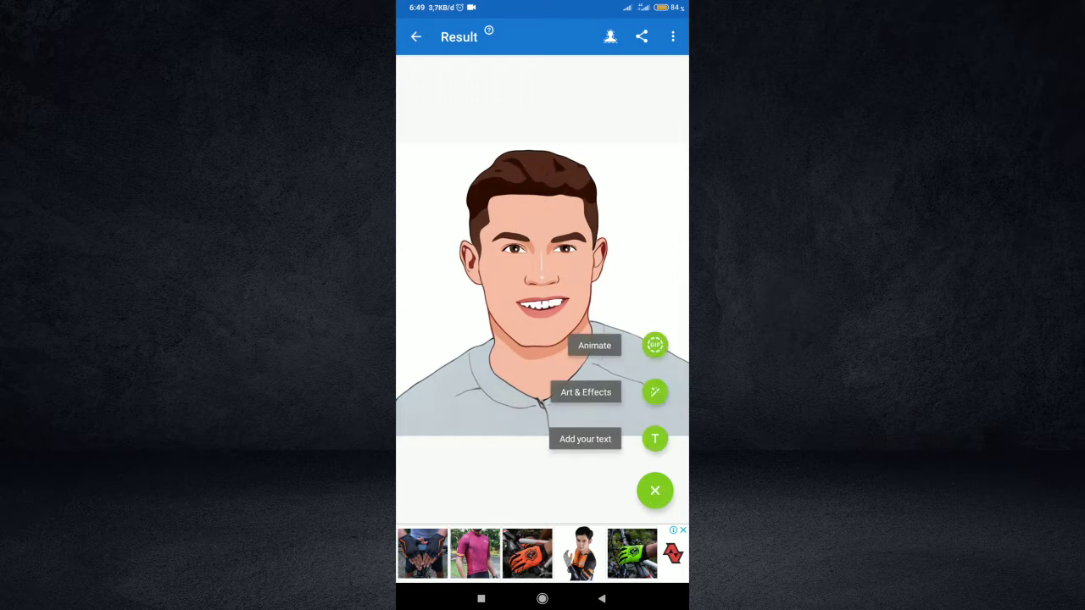
pyautogui.click(654, 391)
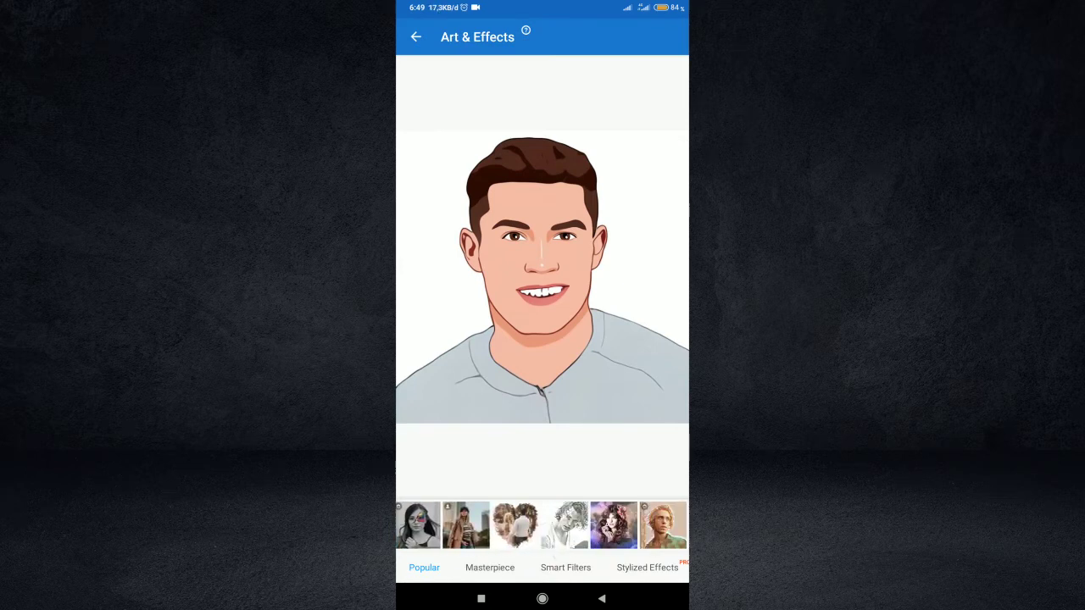
pyautogui.press('Escape')
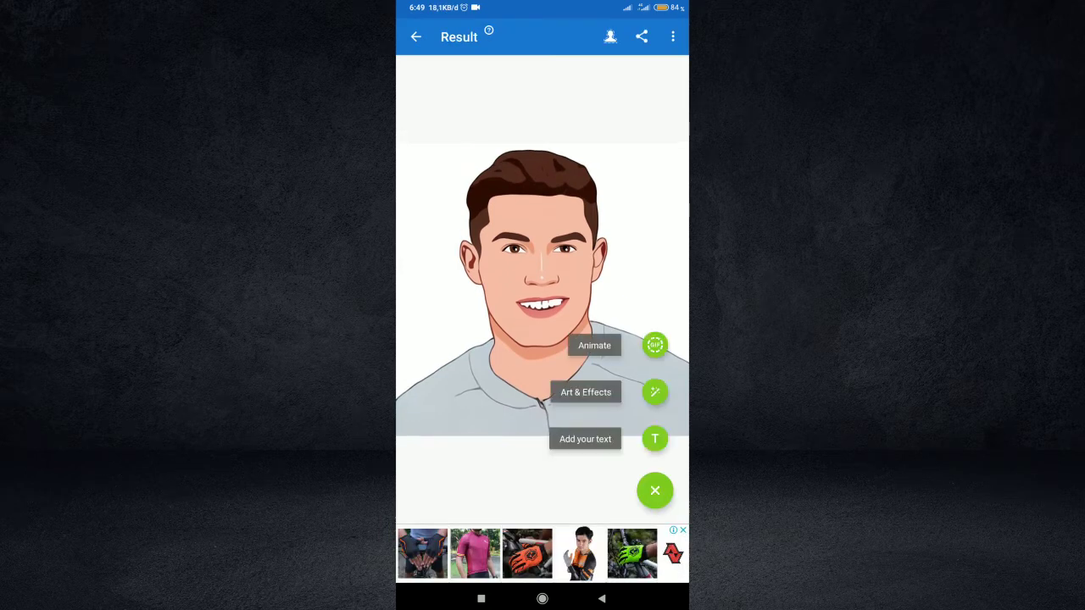
pyautogui.click(654, 438)
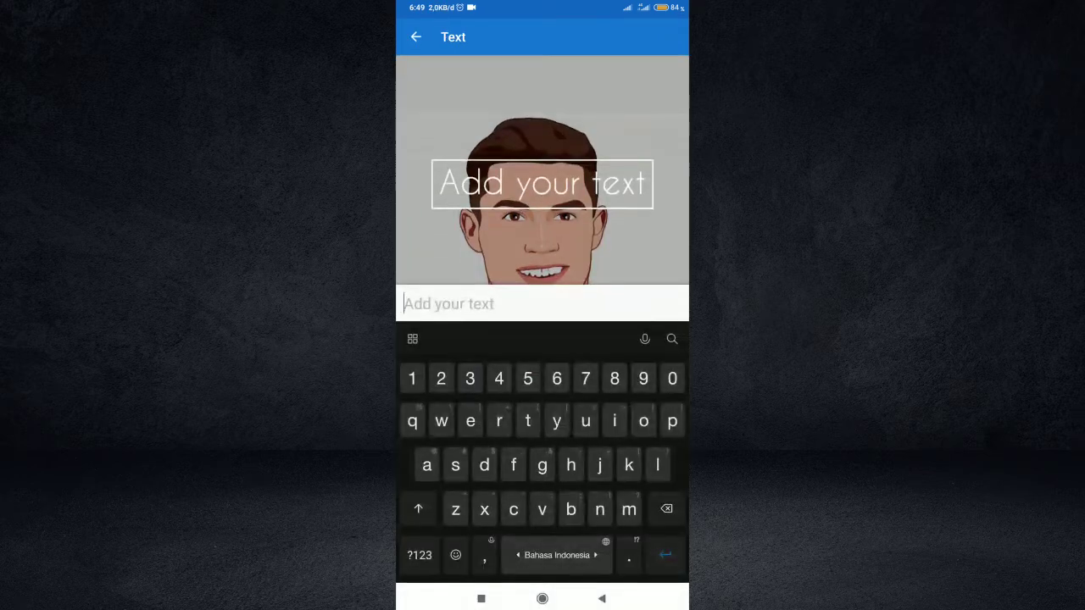
pyautogui.press('Escape')
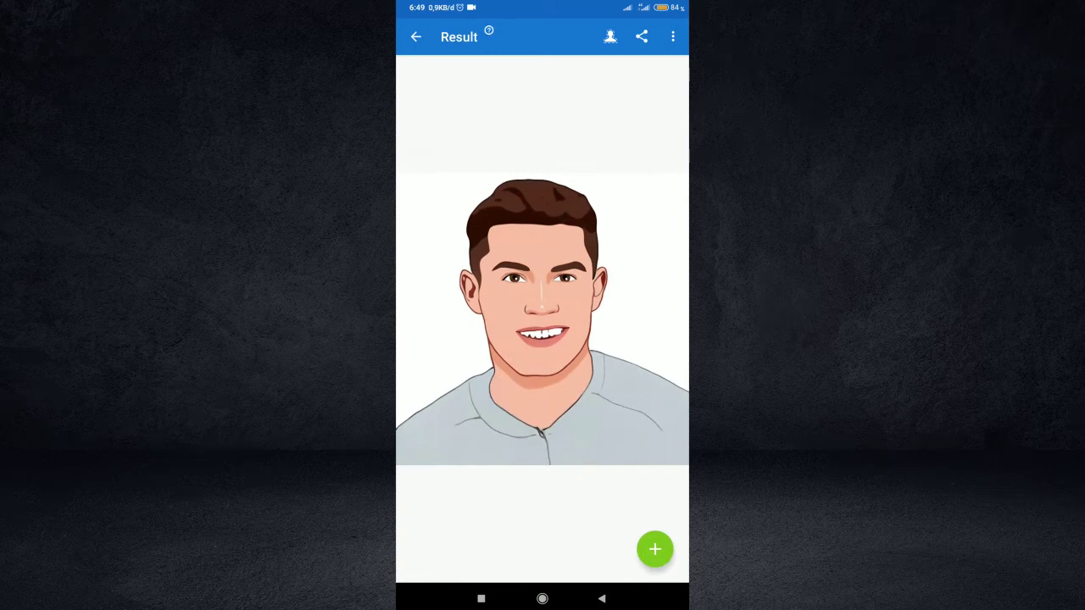
# Download the flat cartoon portrait via Save to device, then go back to Result.
pyautogui.click(673, 36)
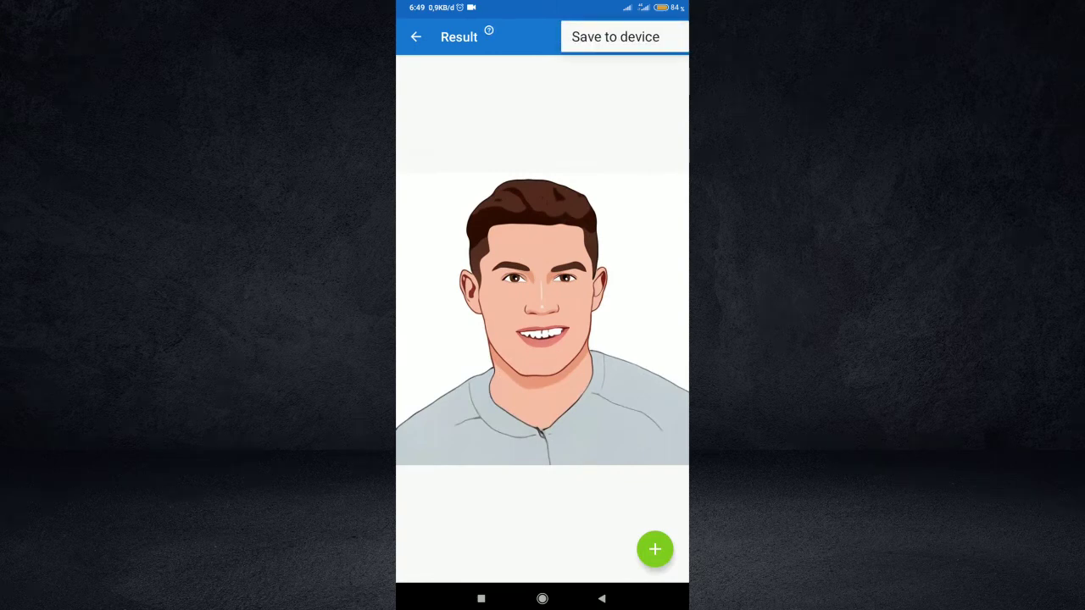
pyautogui.click(615, 37)
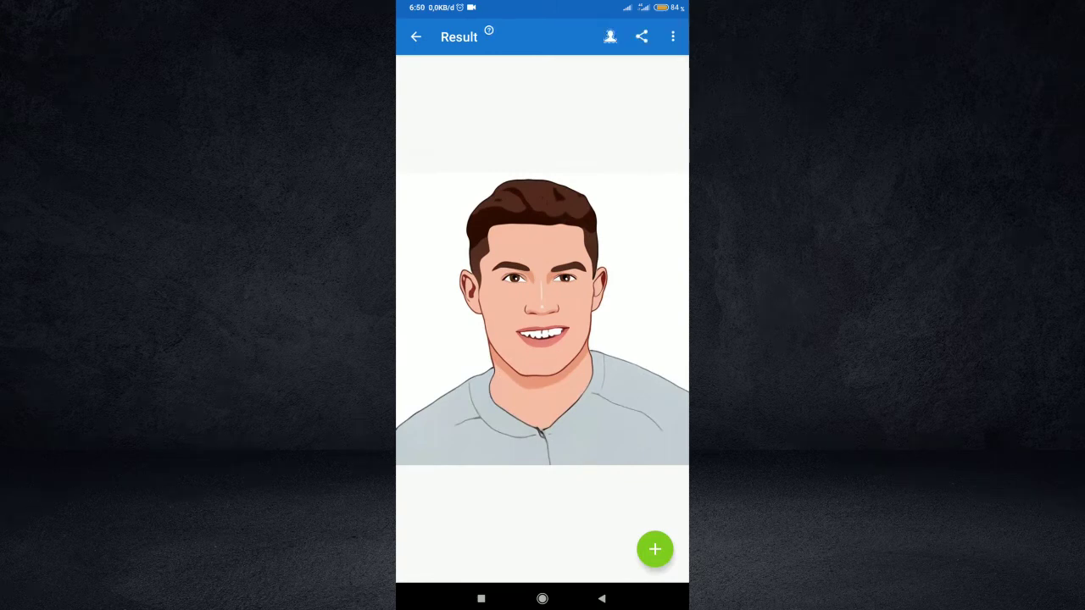
pyautogui.click(673, 36)
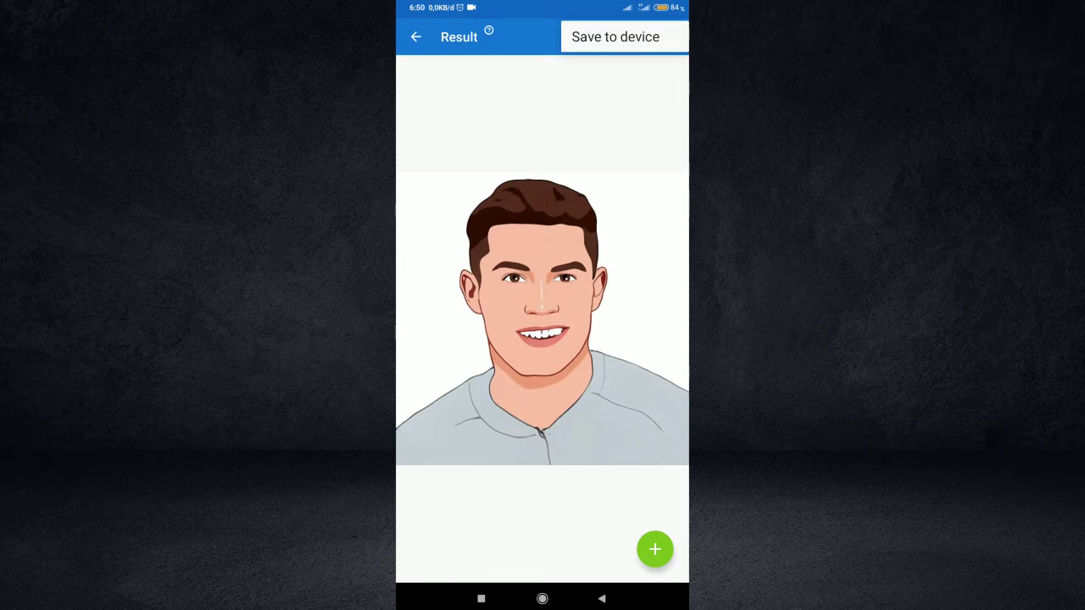
pyautogui.click(615, 36)
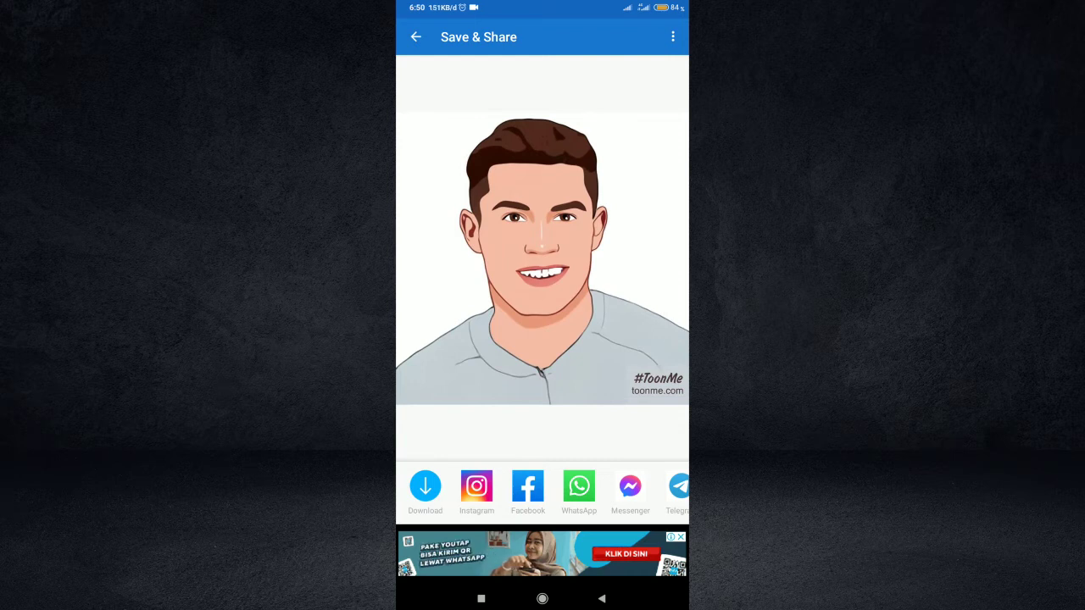
pyautogui.click(425, 485)
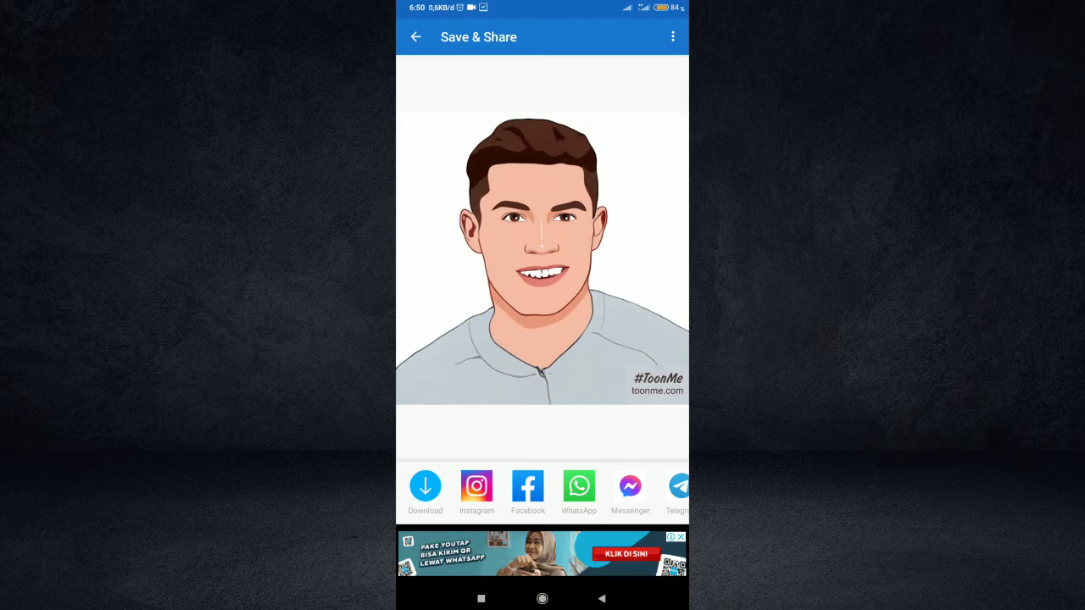
pyautogui.click(601, 598)
# Return to the Feed and open the 3D cartoon style example.
pyautogui.click(601, 598)
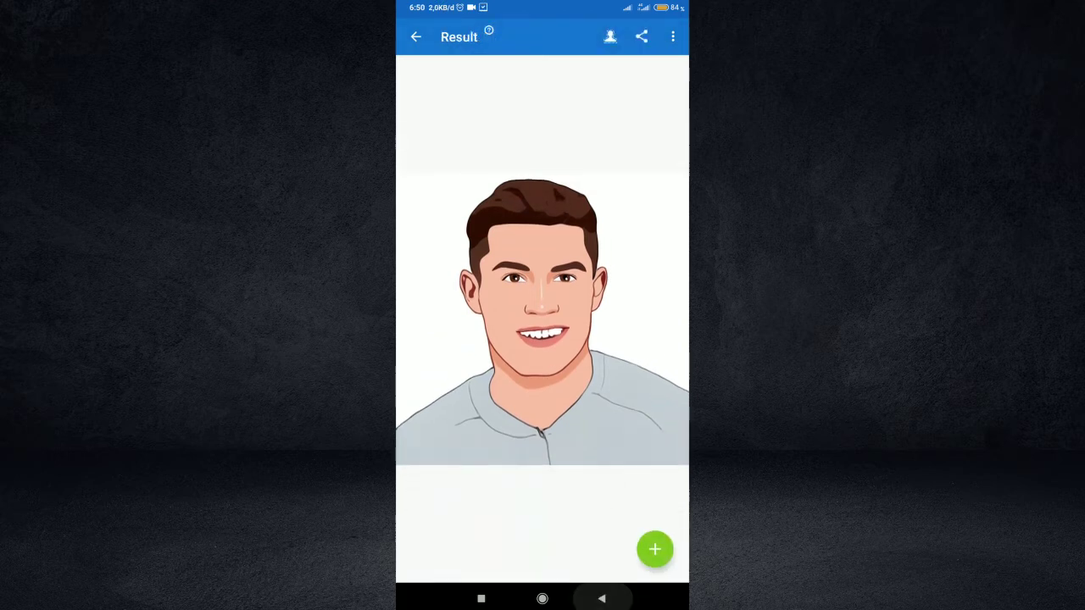
pyautogui.click(416, 37)
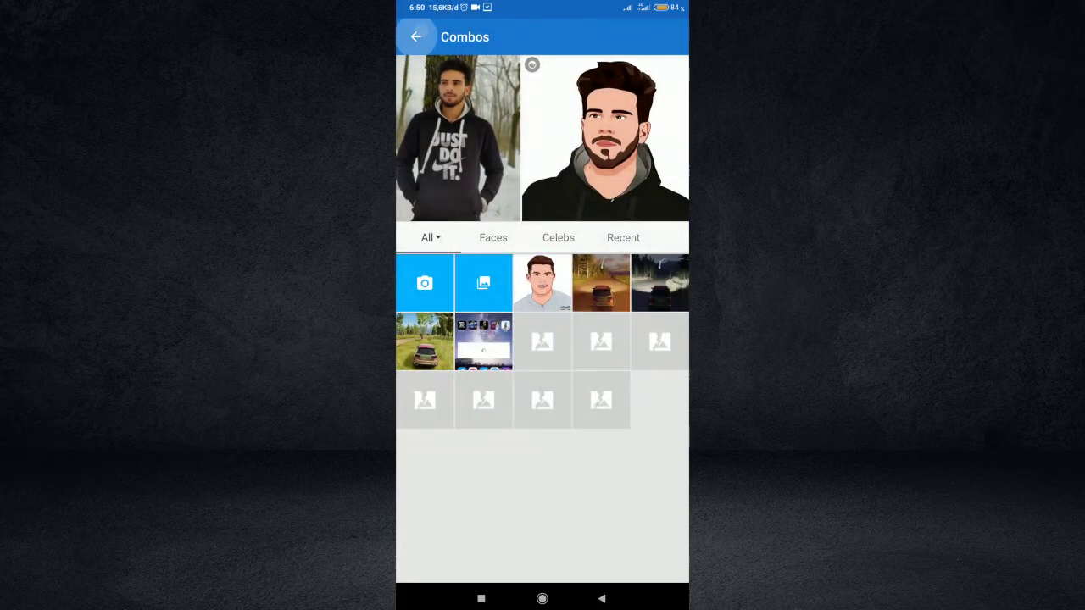
pyautogui.scroll(-3, 542, 339)
pyautogui.moveTo(616, 334); pyautogui.dragTo(670, 183)
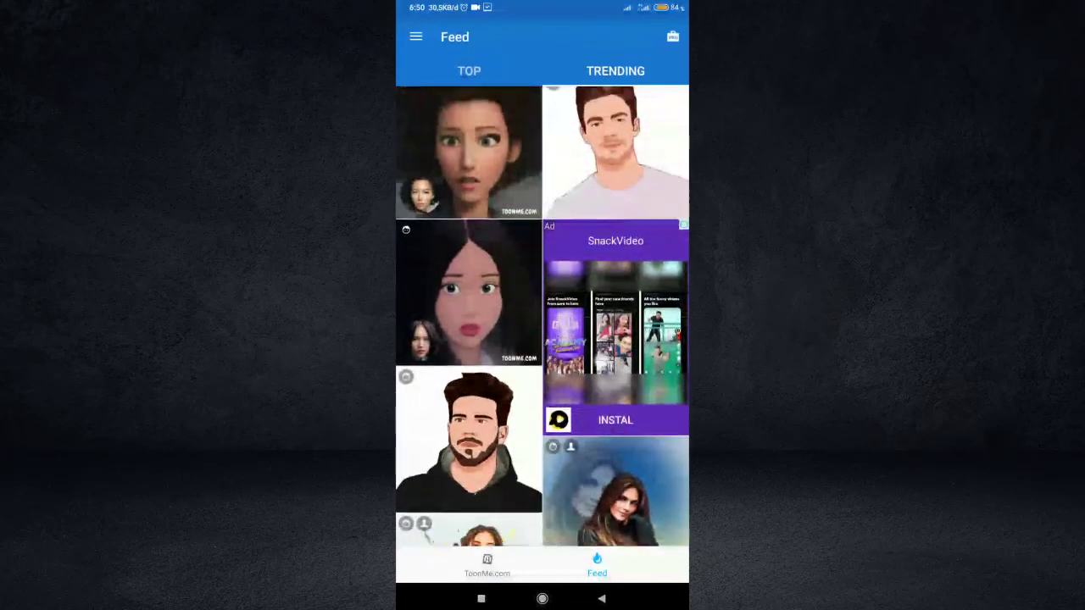
pyautogui.scroll(2, 542, 317)
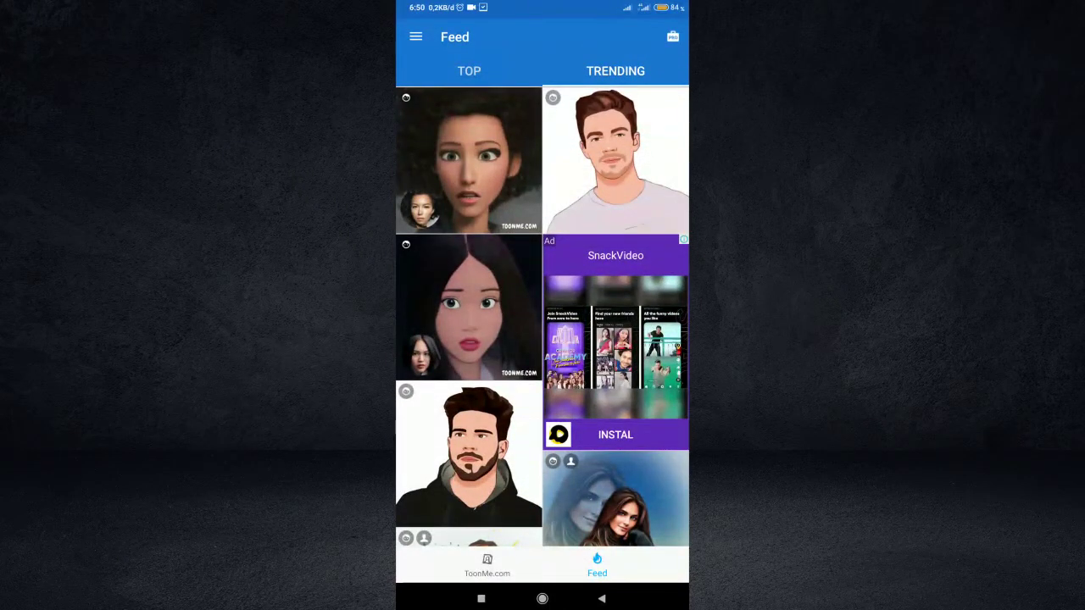
pyautogui.click(468, 307)
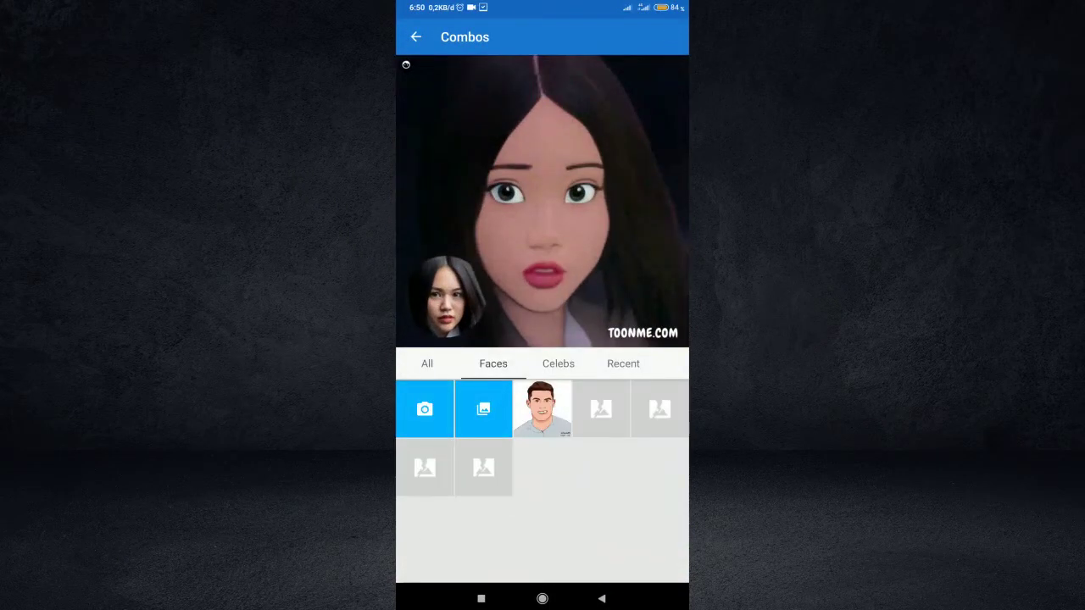
# Choose the dark-jersey man's photo from Downloads and confirm the crop for conversion.
pyautogui.click(427, 217)
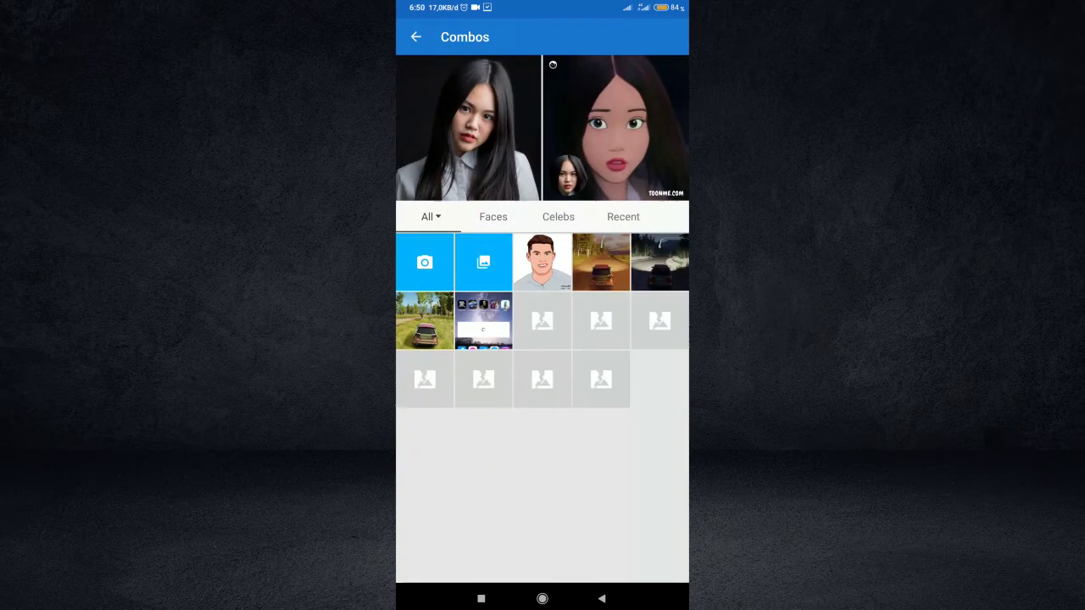
pyautogui.click(483, 262)
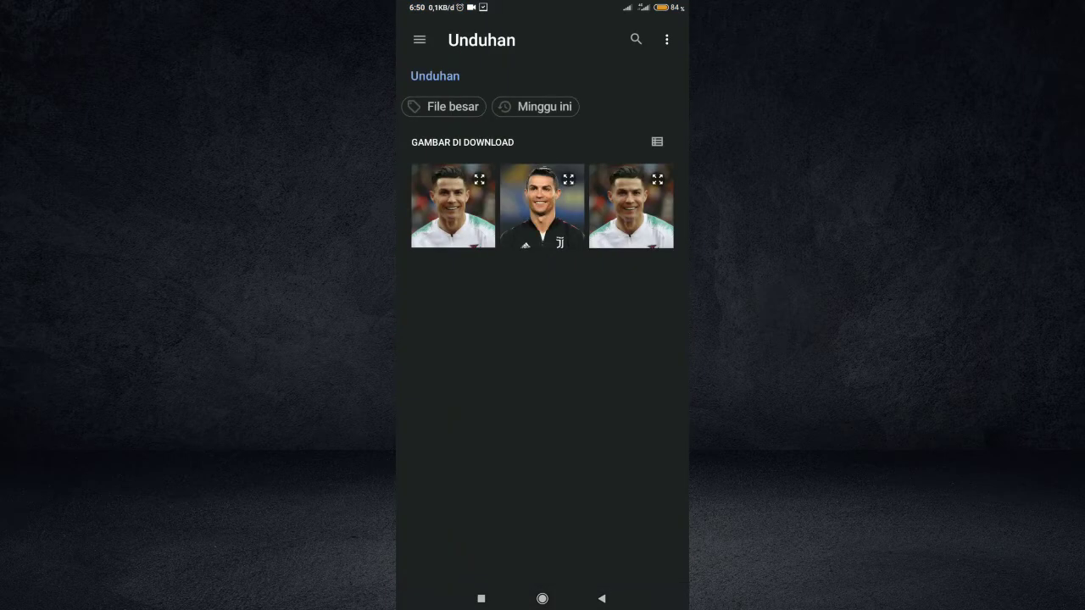
pyautogui.click(542, 206)
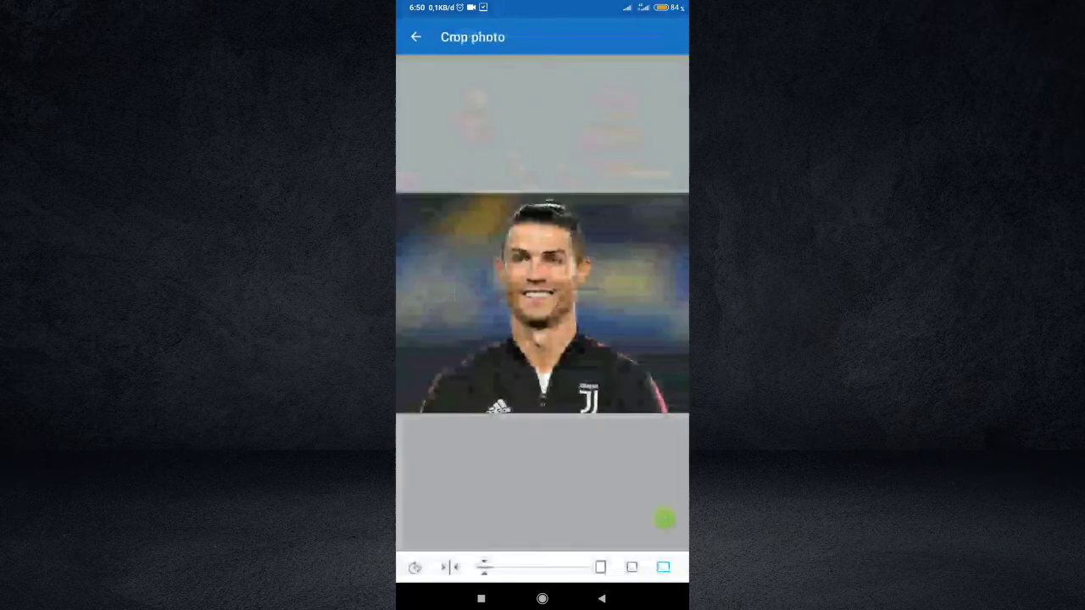
pyautogui.click(659, 518)
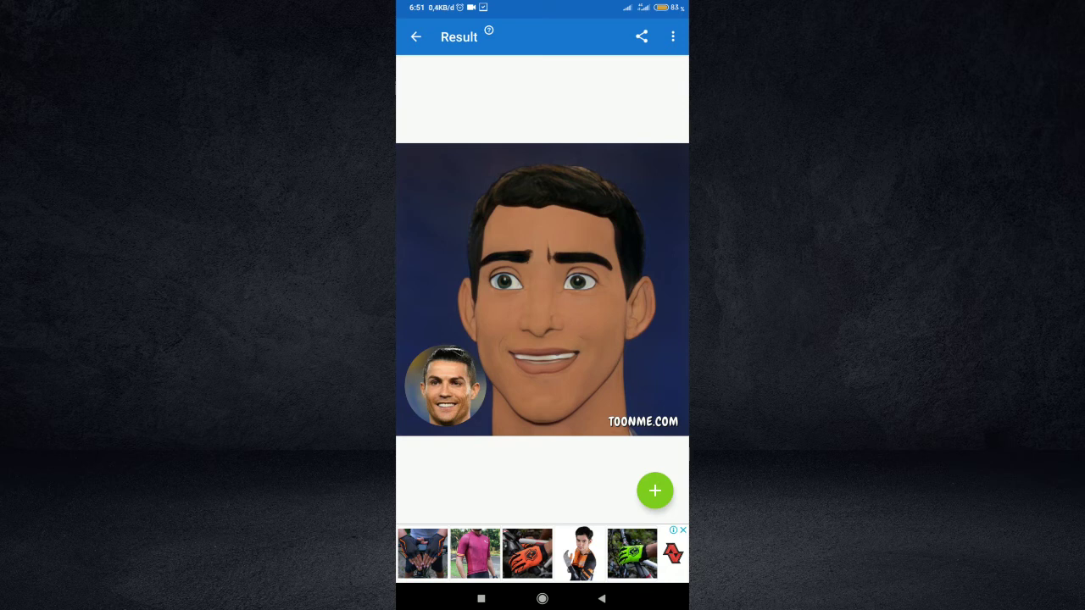
# Download the 3D toon via Save to device, then go back to the Feed.
pyautogui.click(672, 36)
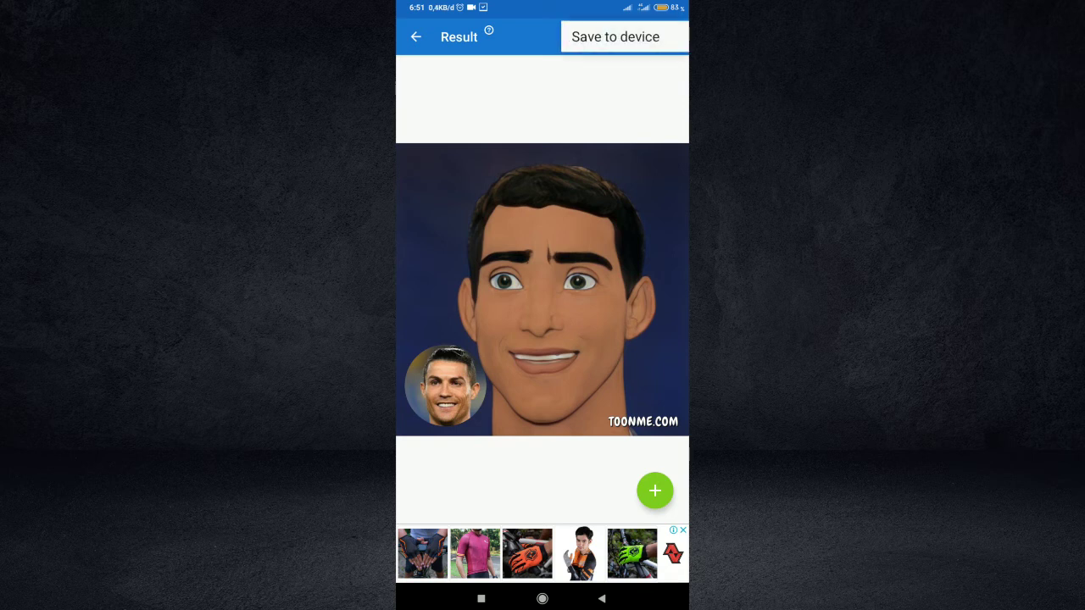
pyautogui.click(619, 36)
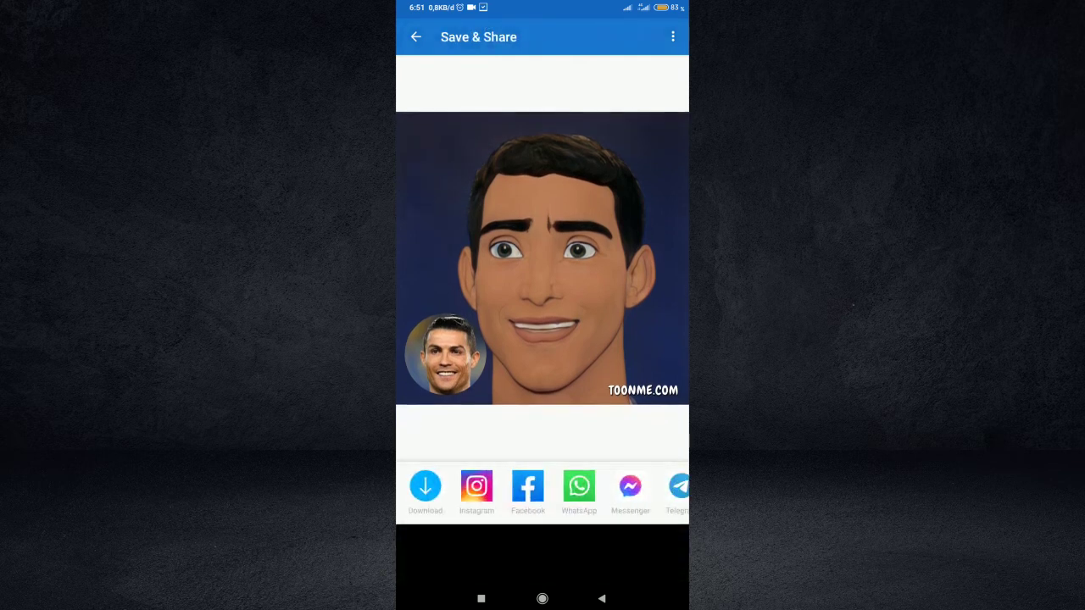
pyautogui.click(601, 598)
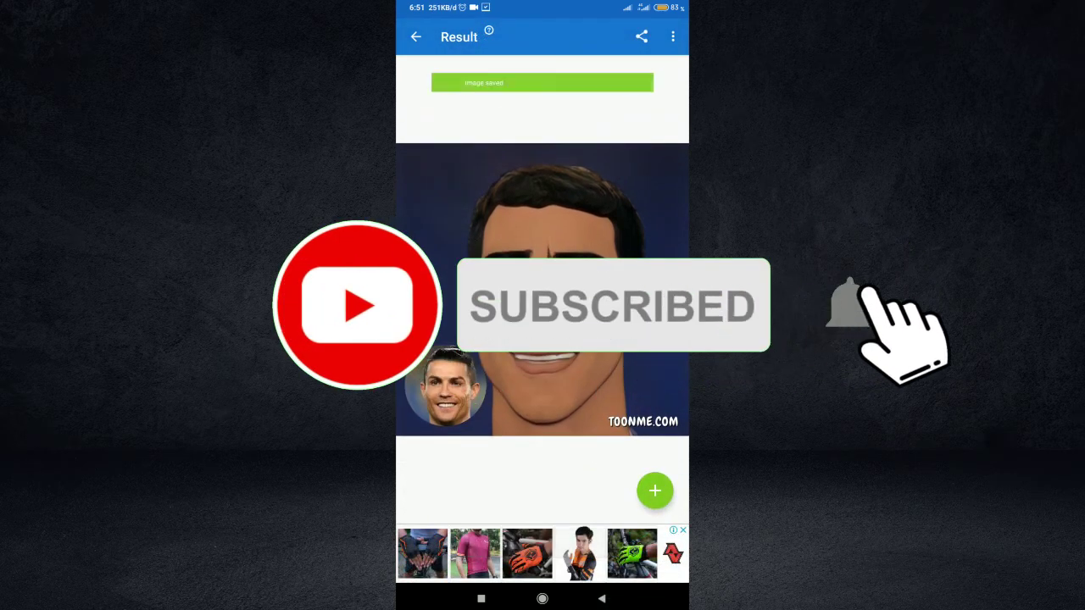
pyautogui.click(601, 598)
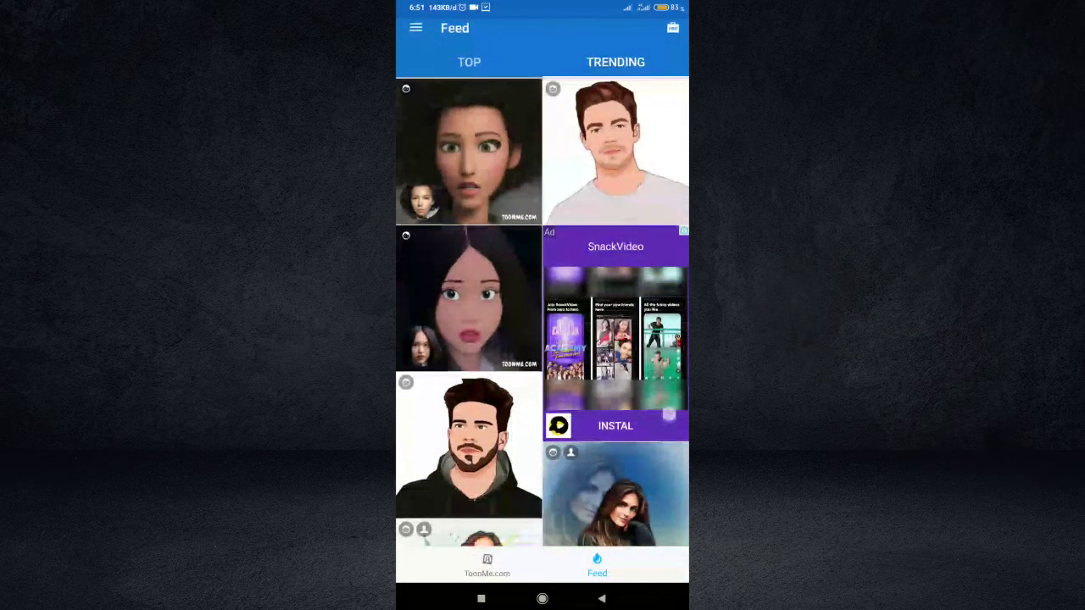
pyautogui.scroll(-5, 542, 297)
pyautogui.scroll(-2, 542, 296)
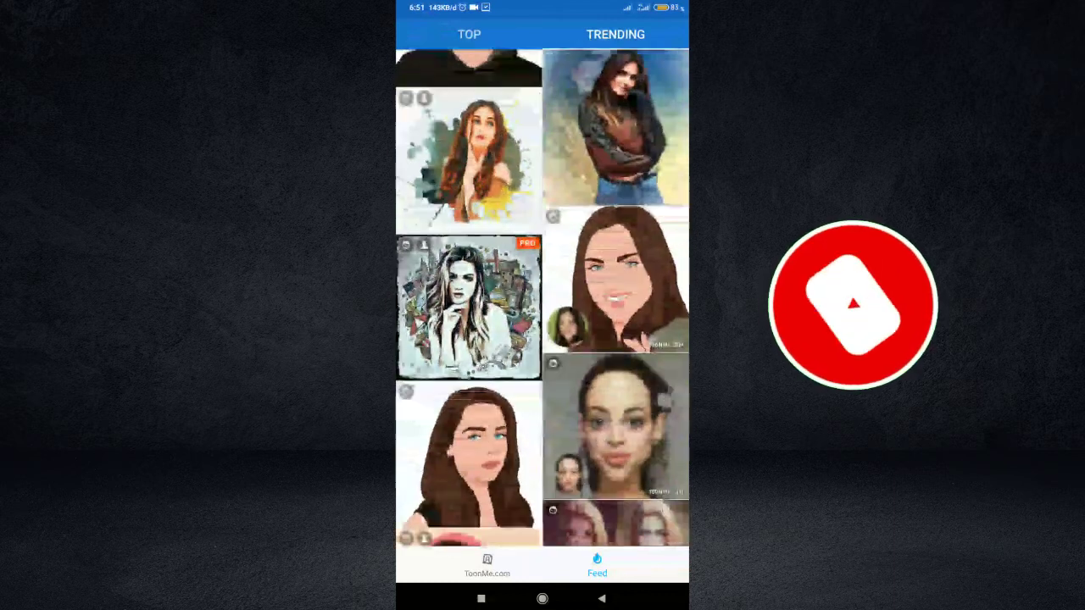
pyautogui.scroll(-2, 542, 297)
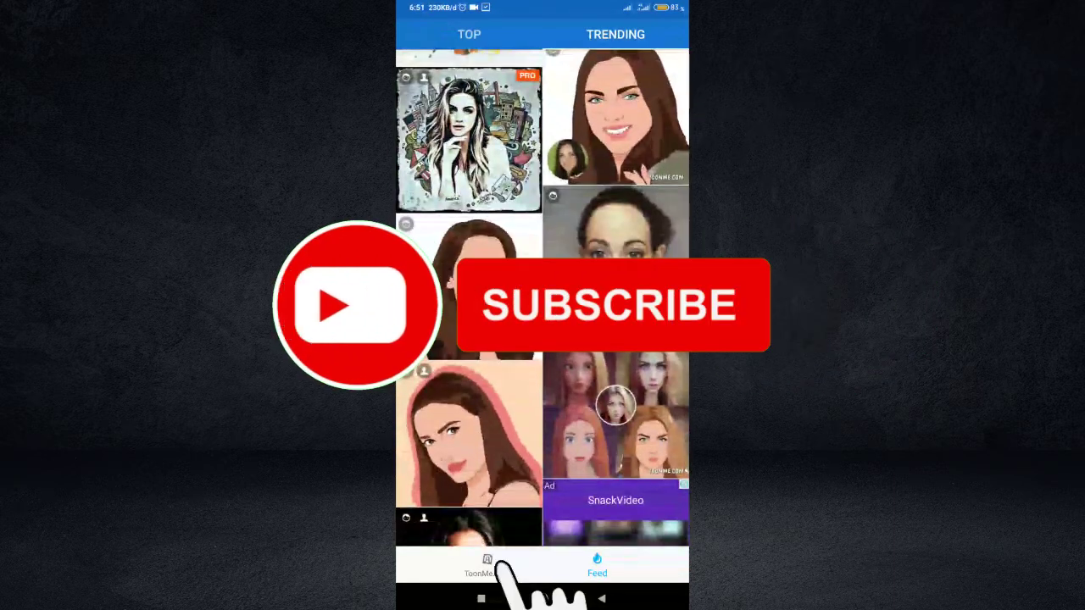
pyautogui.scroll(10, 542, 296)
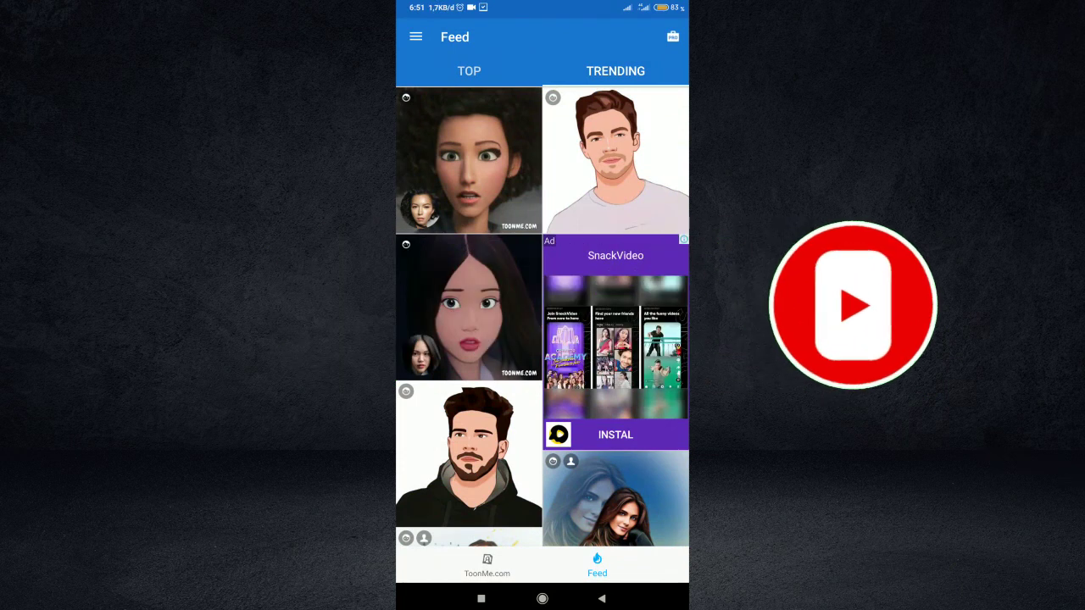
pyautogui.scroll(-2, 623, 419)
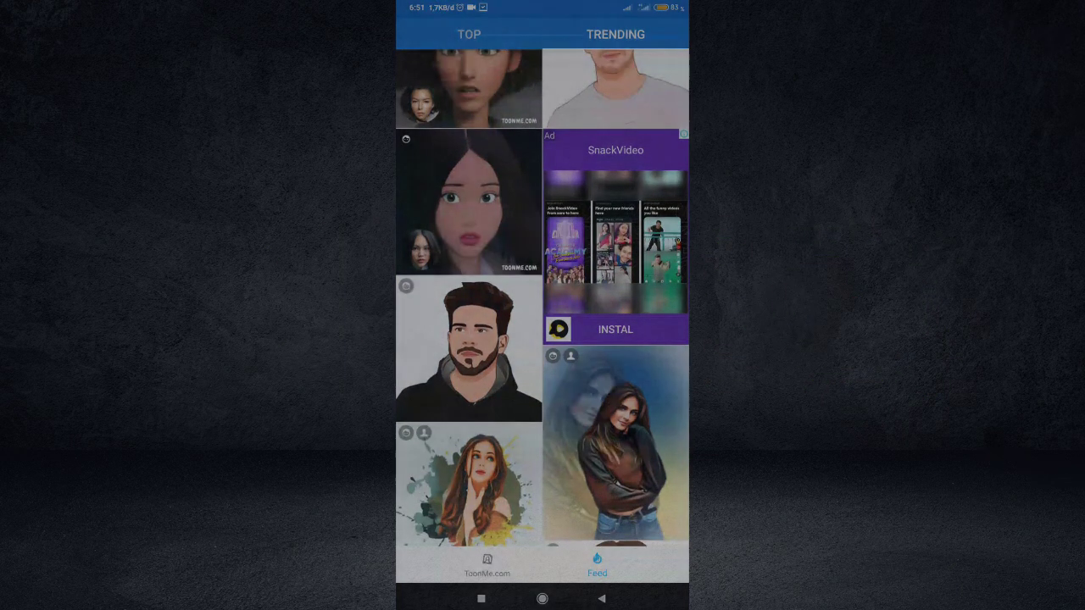